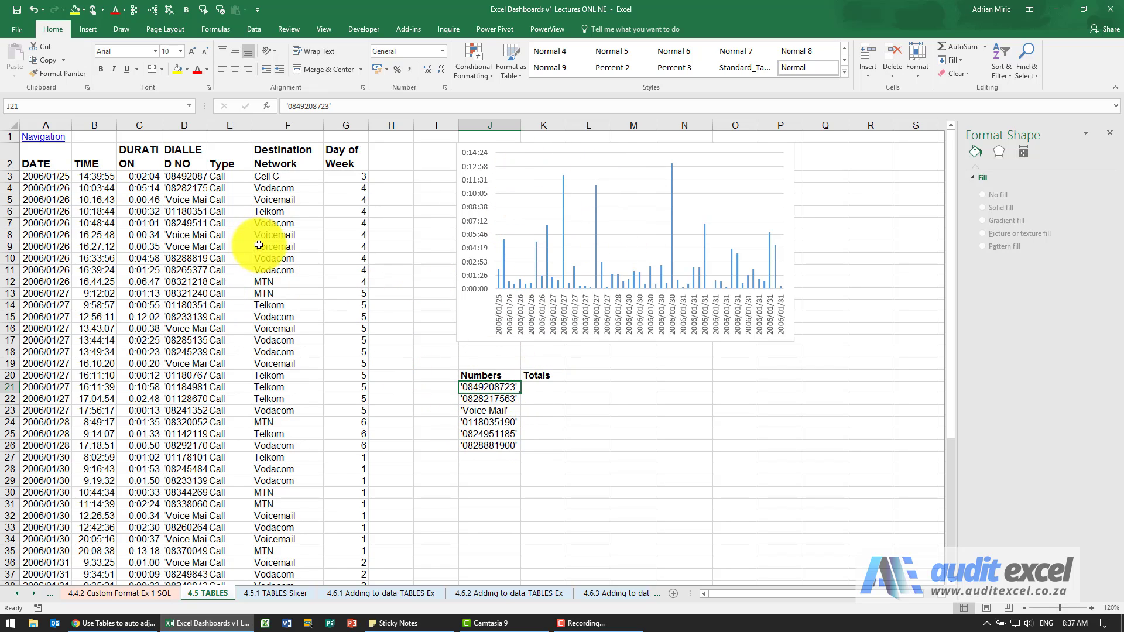
Step: Convert the call data in A2:G55, from DATE through Day of Week, into a table with headers
left_click(55, 163)
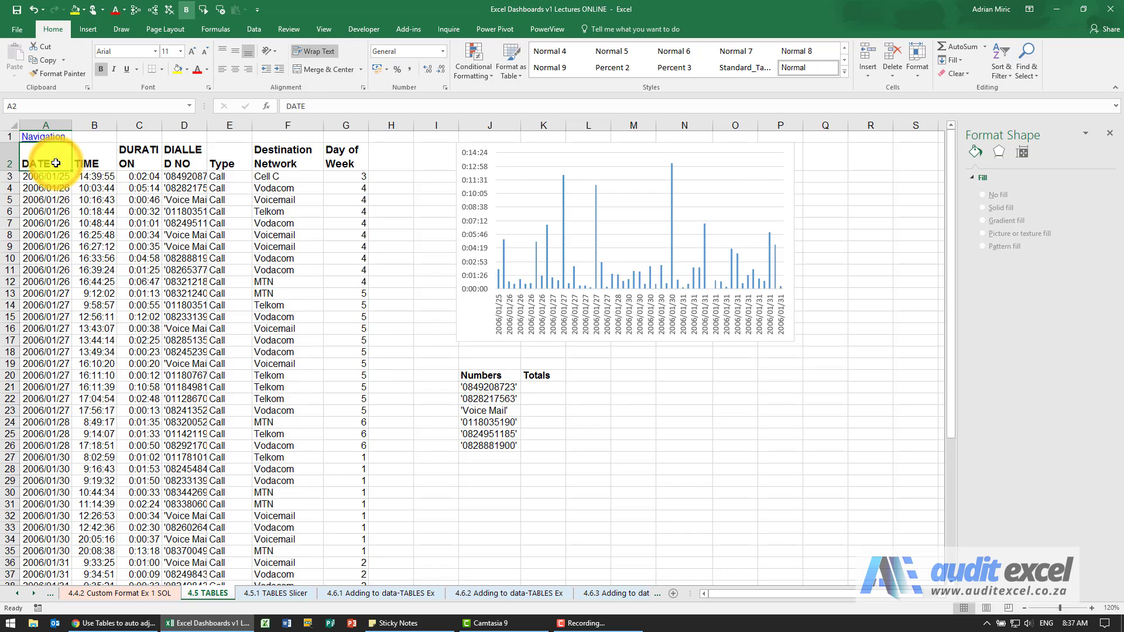
key("ctrl+shift+Right")
key("ctrl+shift+Down")
scroll(56, 164, "up", 6)
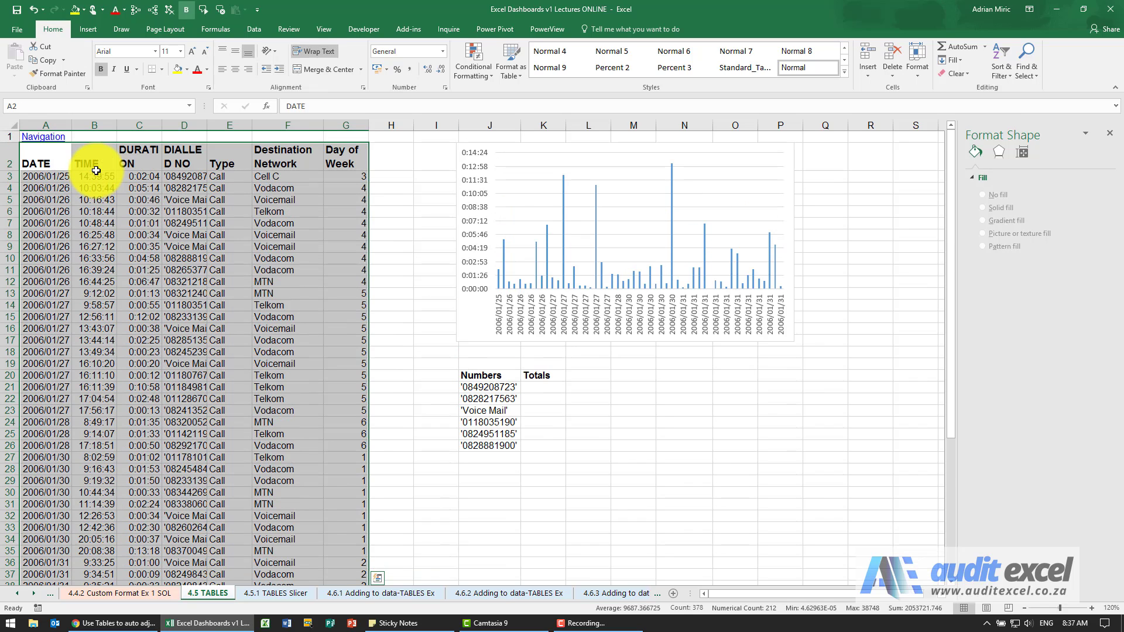
left_click(82, 29)
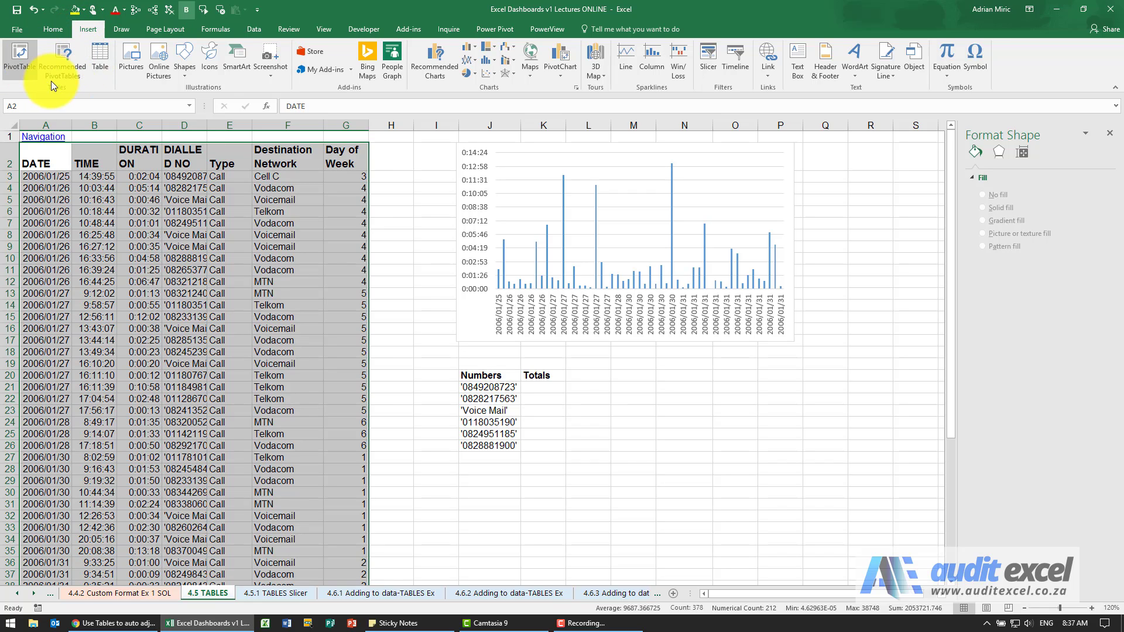
left_click(100, 66)
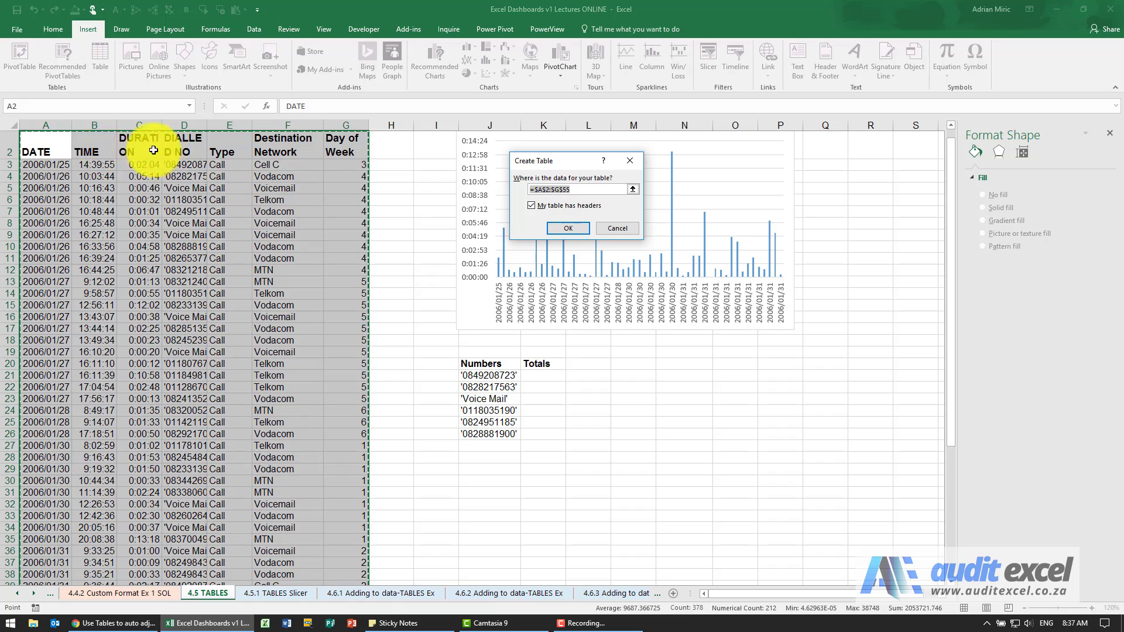
left_click(567, 228)
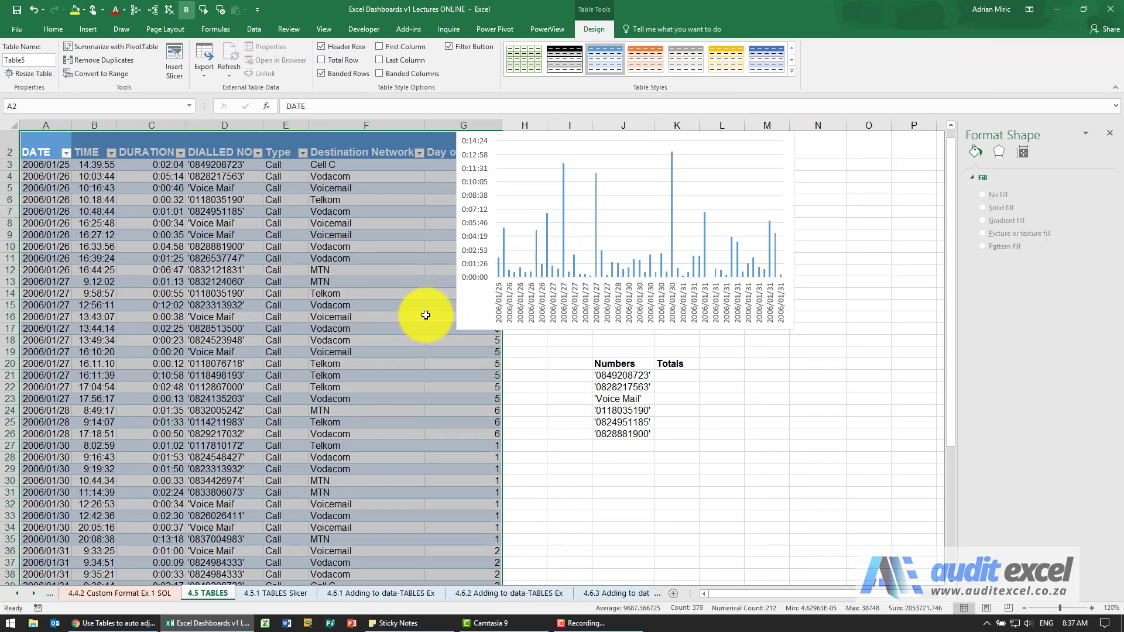
Step: Move the call duration chart clear of the table so it no longer covers the Day of Week column
scroll(425, 315, "up", 1)
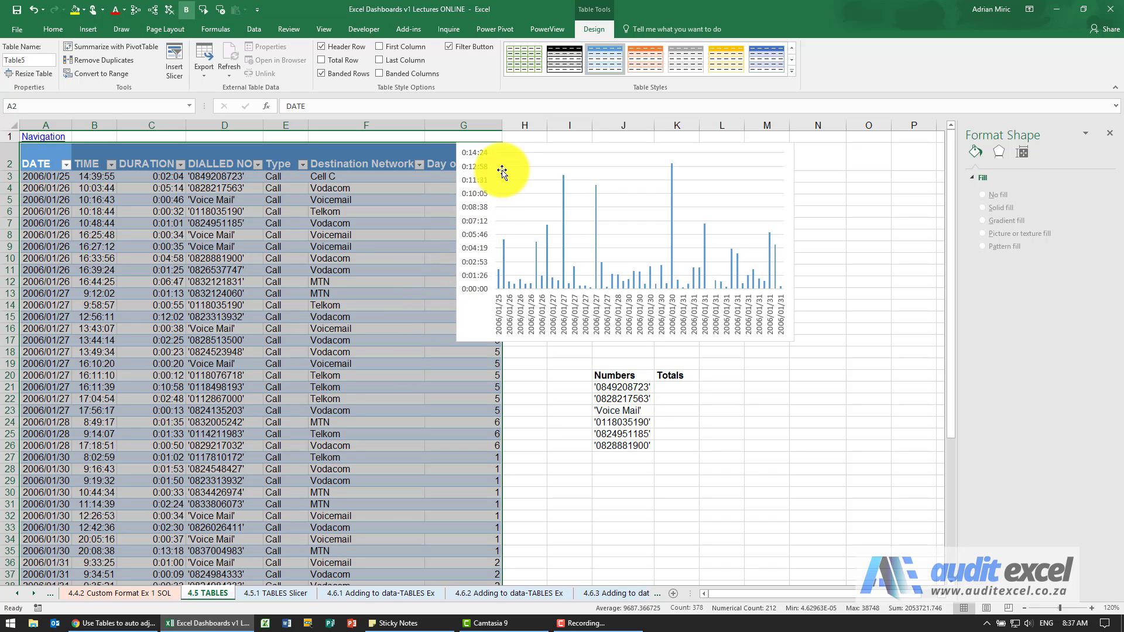
left_click(518, 150)
left_click_drag(519, 151, 595, 150)
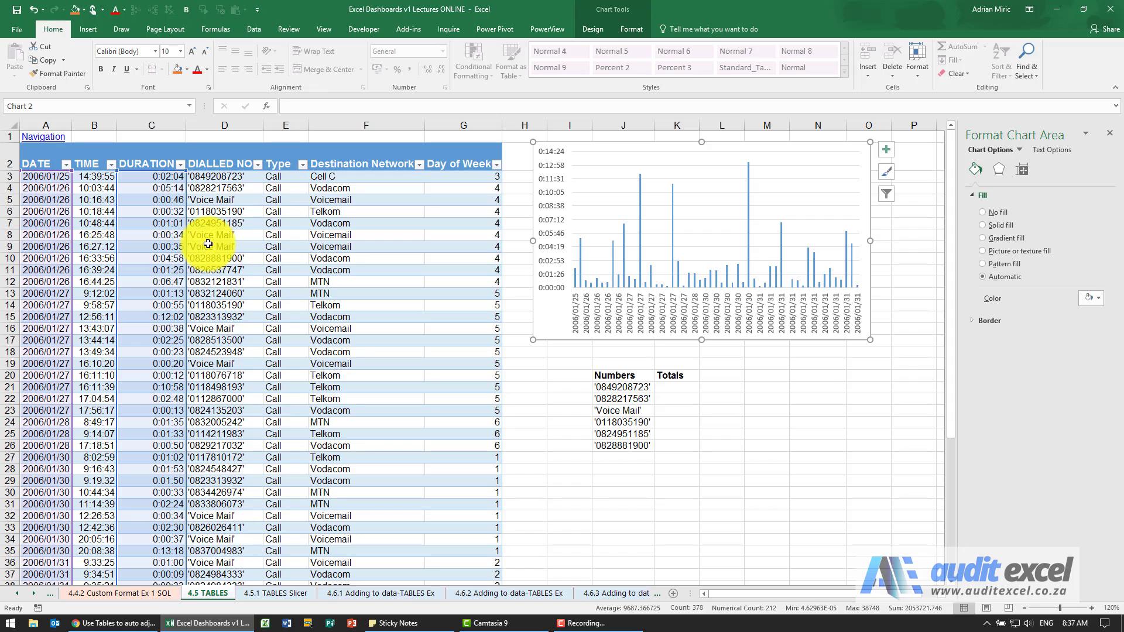
Step: Check the table design tools with cells inside and outside the table selected, and review the table's extent from header to last row
left_click(225, 235)
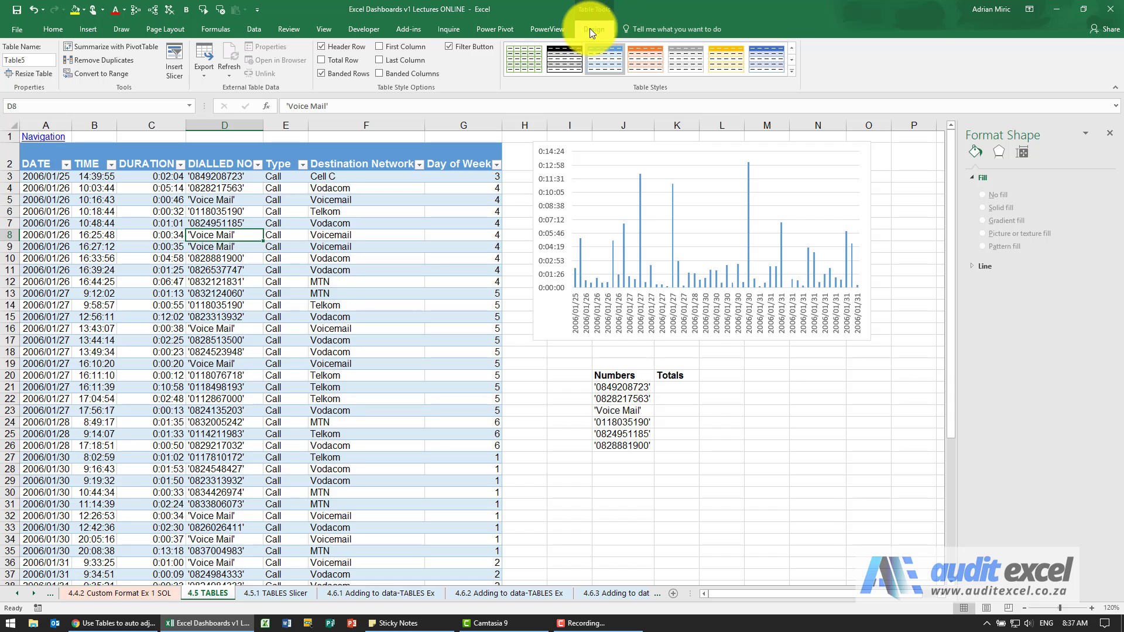
left_click(652, 348)
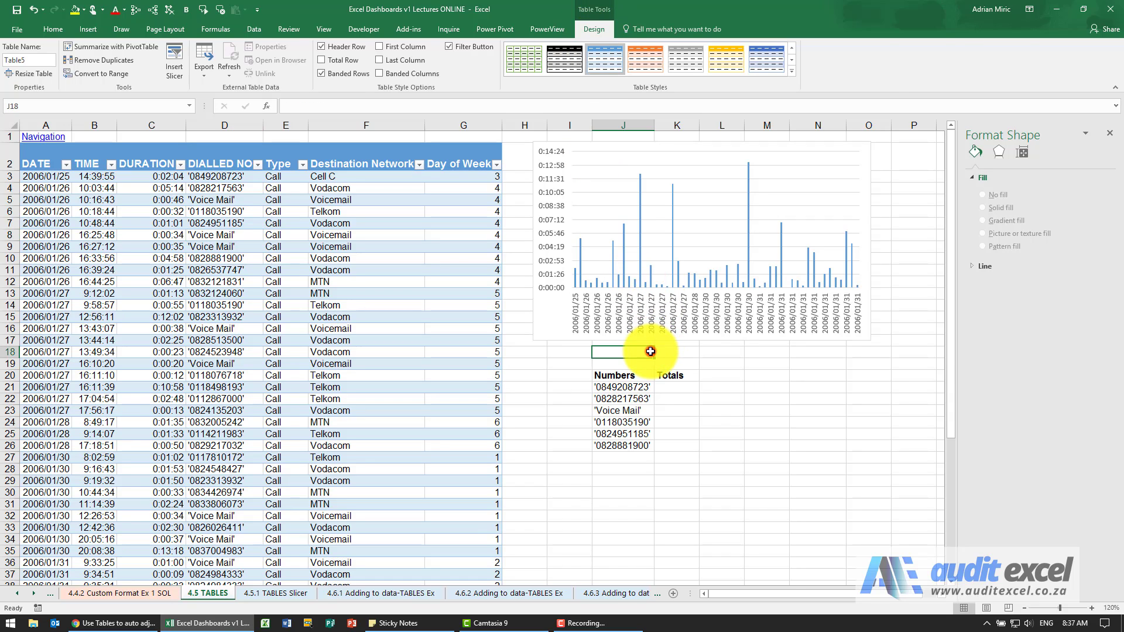
left_click(107, 211)
left_click(595, 29)
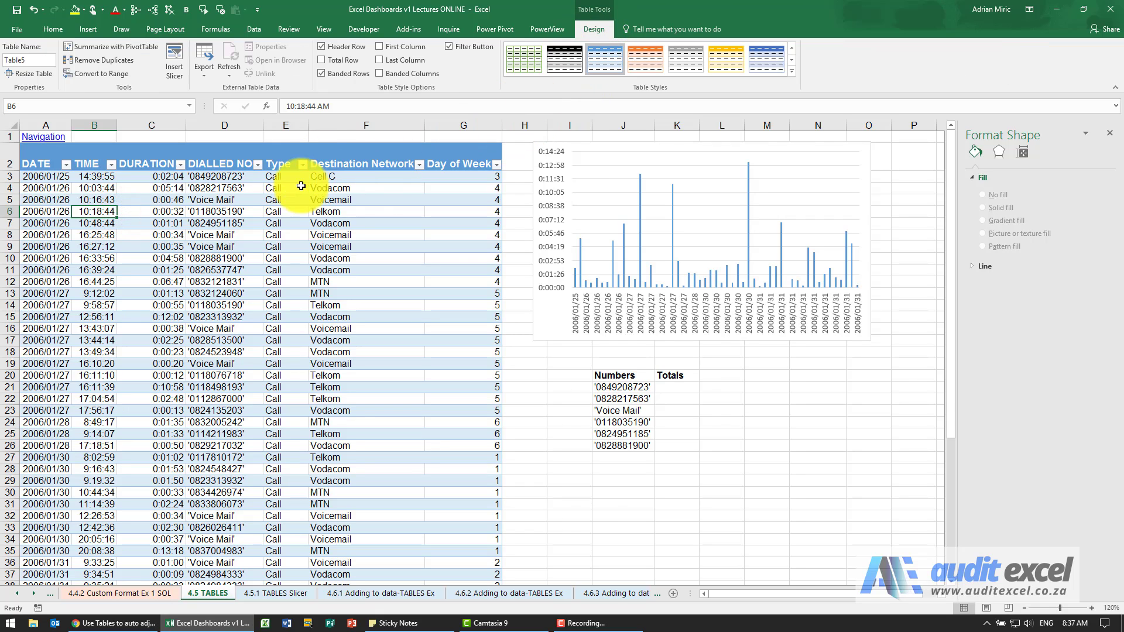
left_click(29, 155)
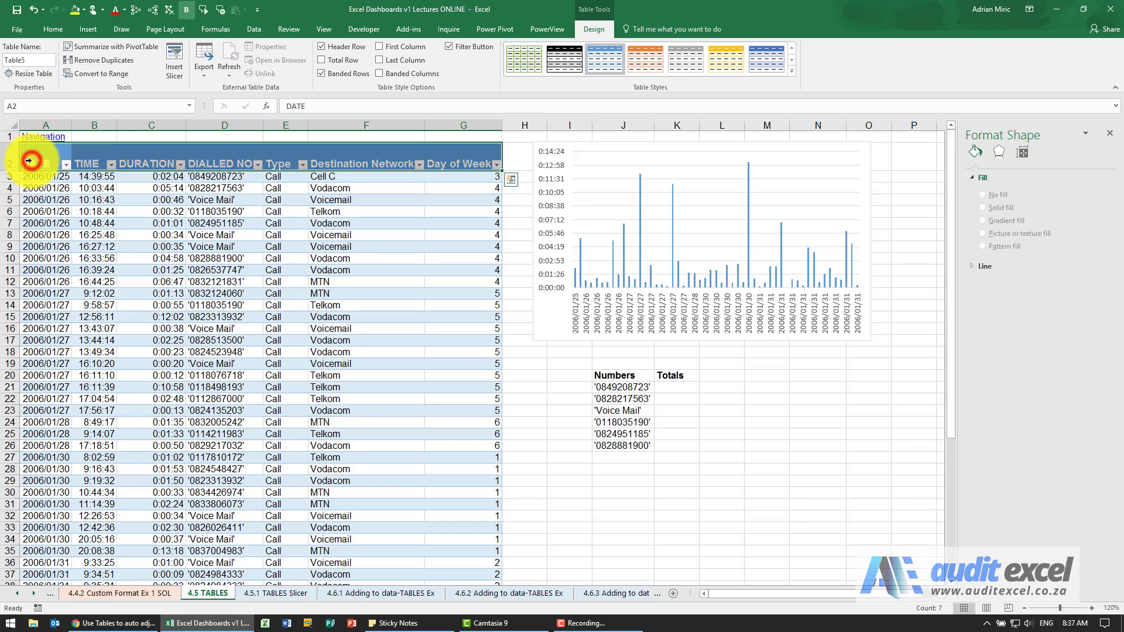
scroll(123, 288, "down", 10)
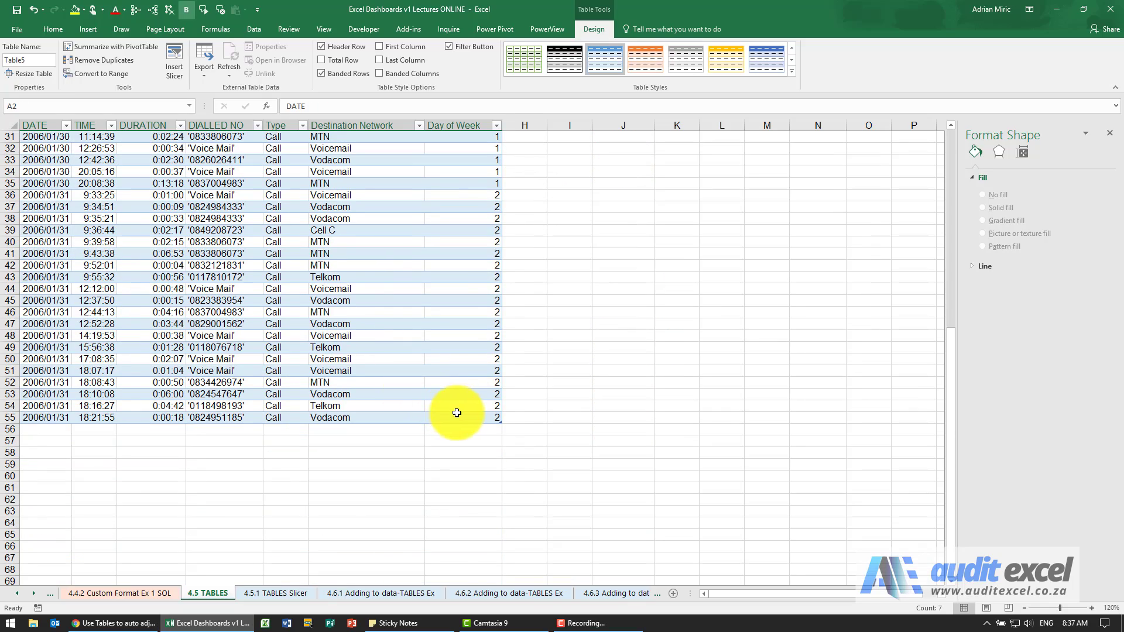
left_click(457, 414)
scroll(426, 354, "up", 7)
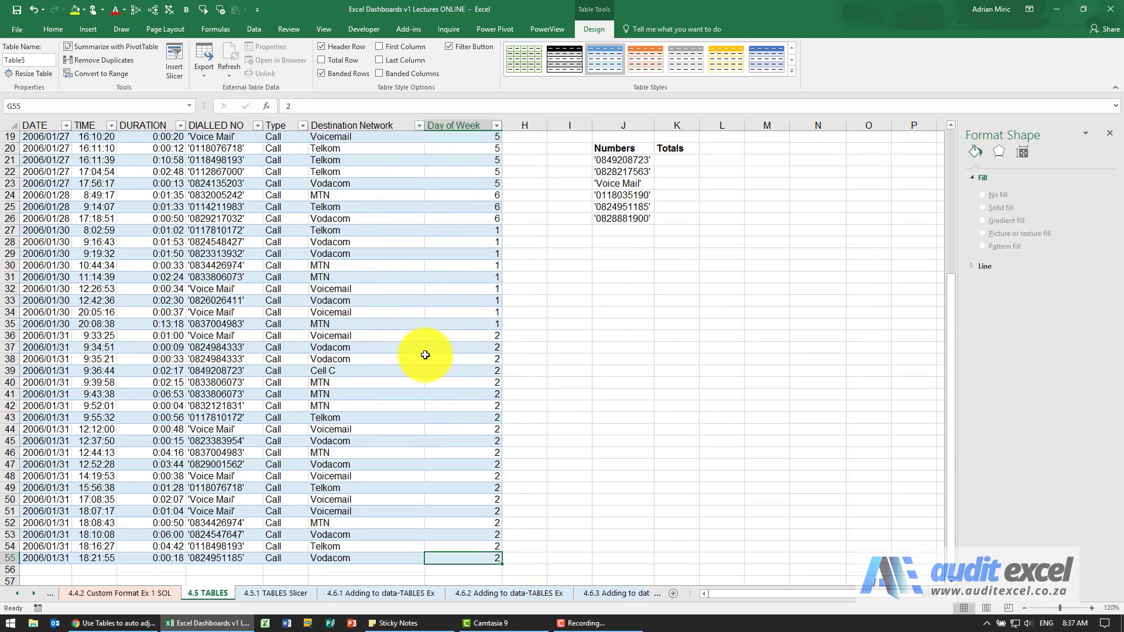
scroll(425, 355, "up", 3)
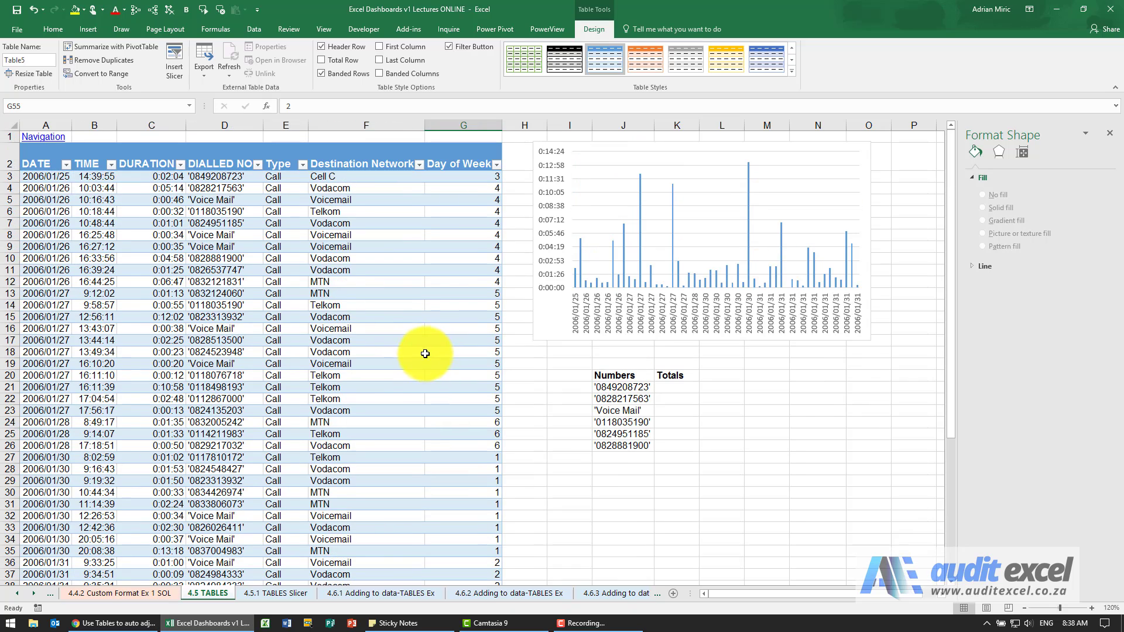
left_click(53, 157)
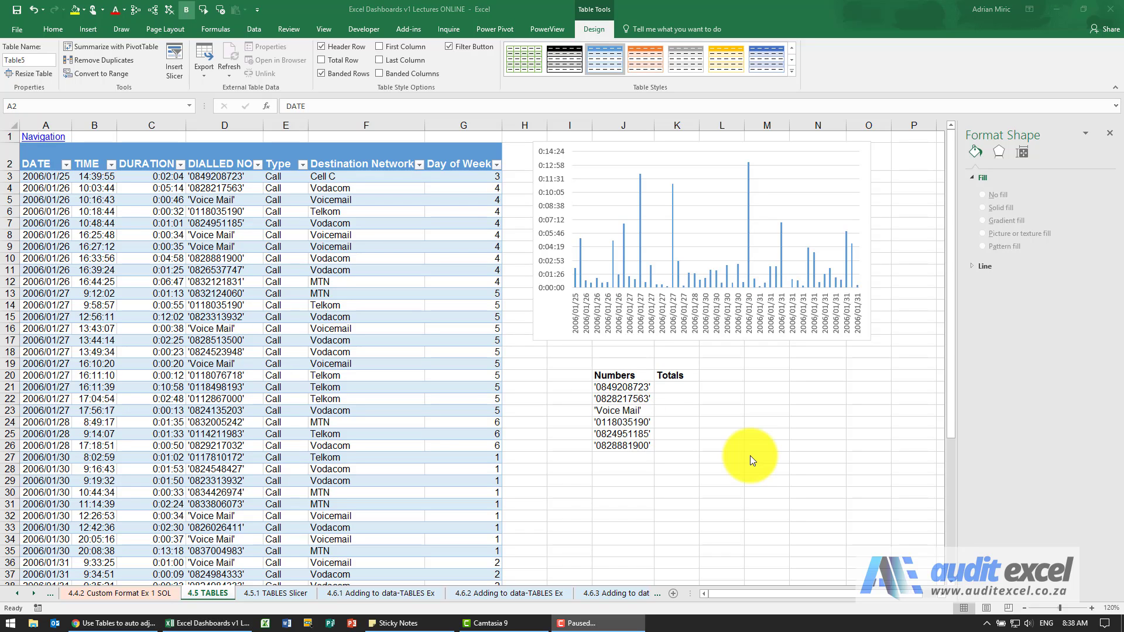
left_click(748, 455)
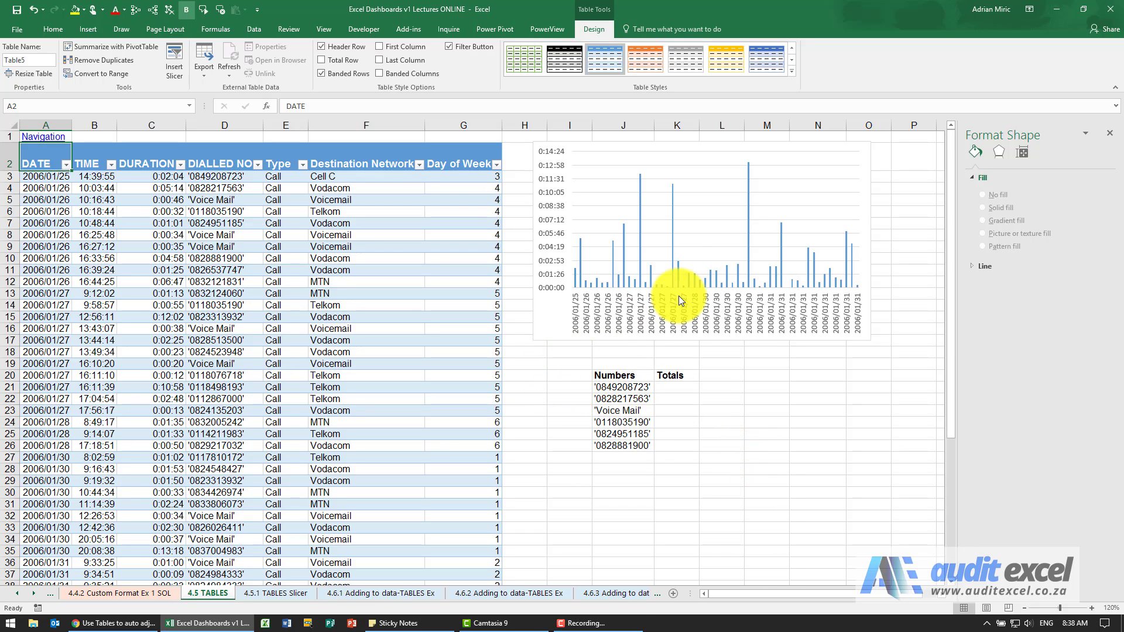
Step: Select the chart and examine its source ranges in the DATE and DURATION columns down to the last table row
left_click(862, 163)
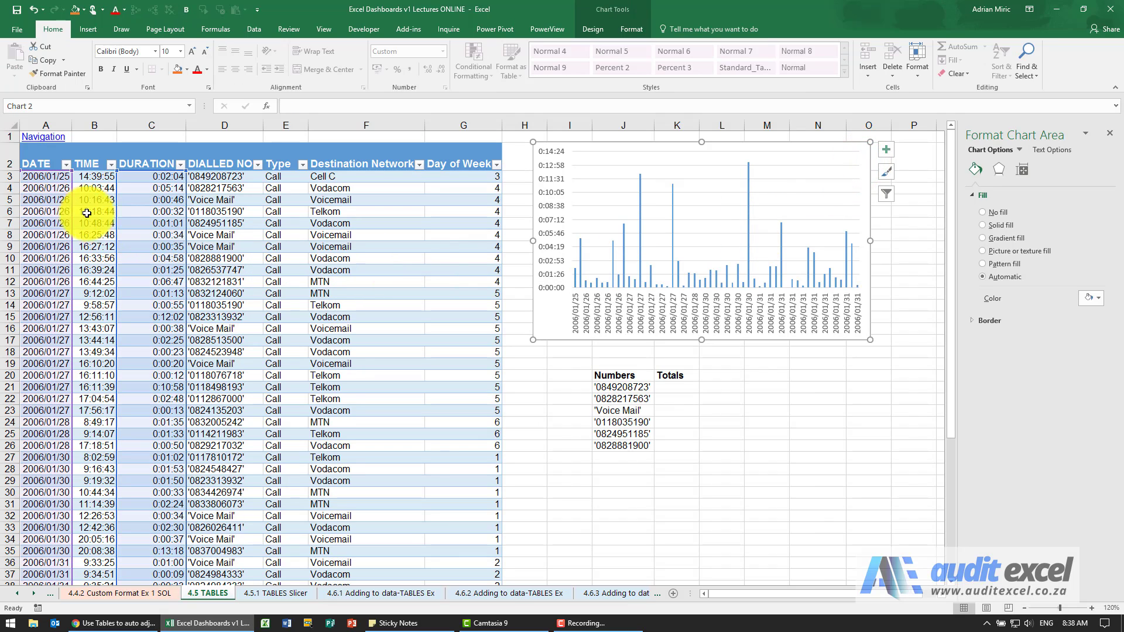
scroll(156, 306, "down", 7)
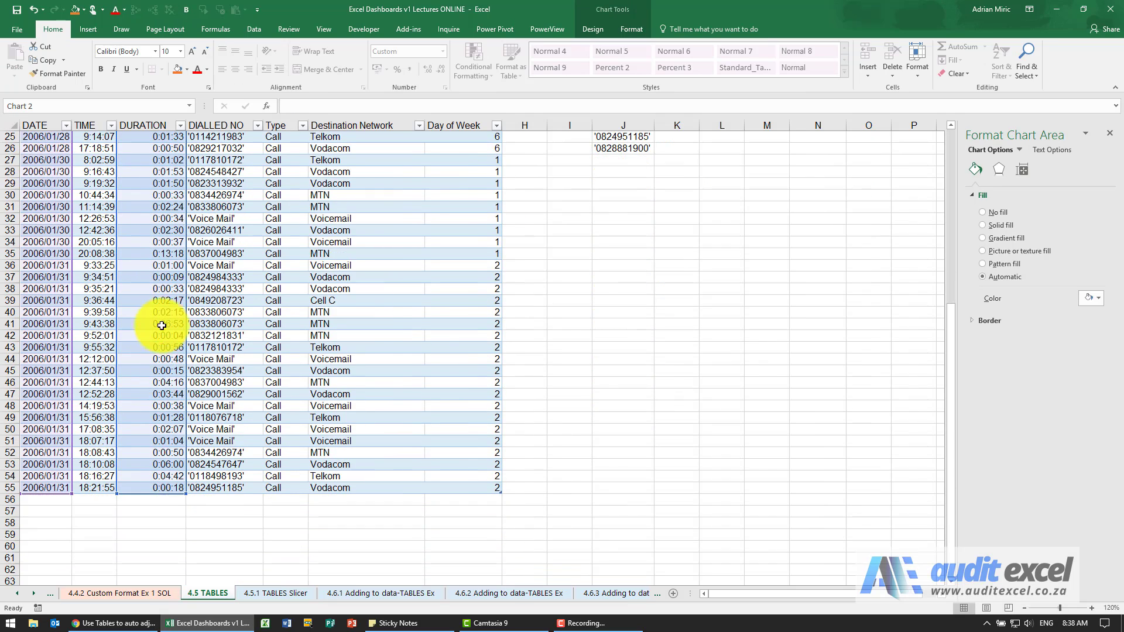
scroll(162, 386, "up", 8)
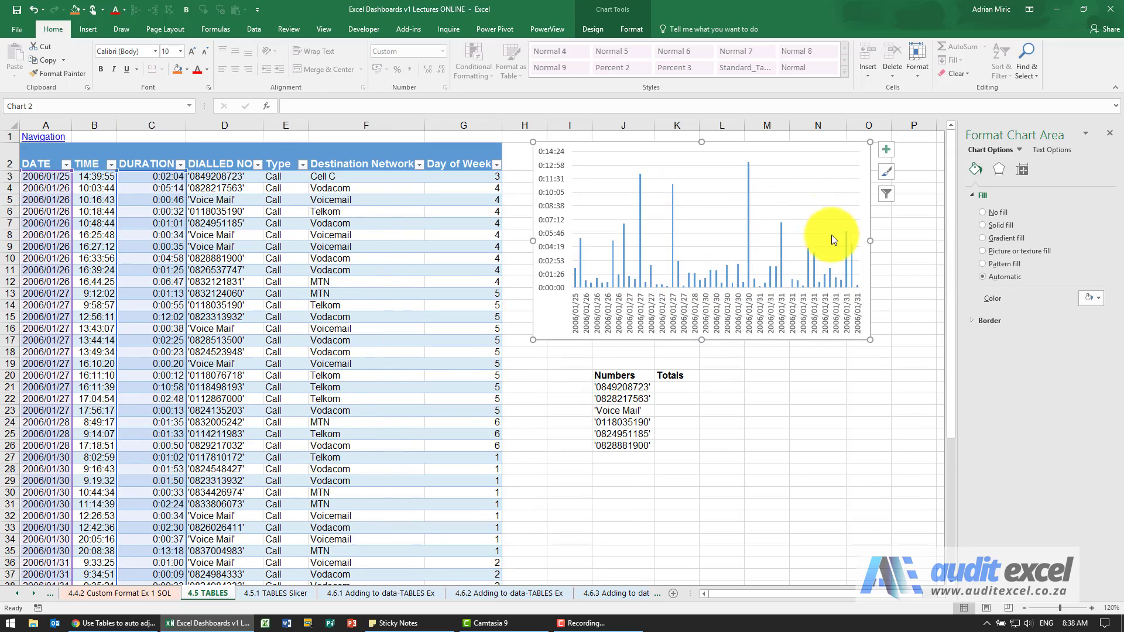
scroll(564, 339, "down", 8)
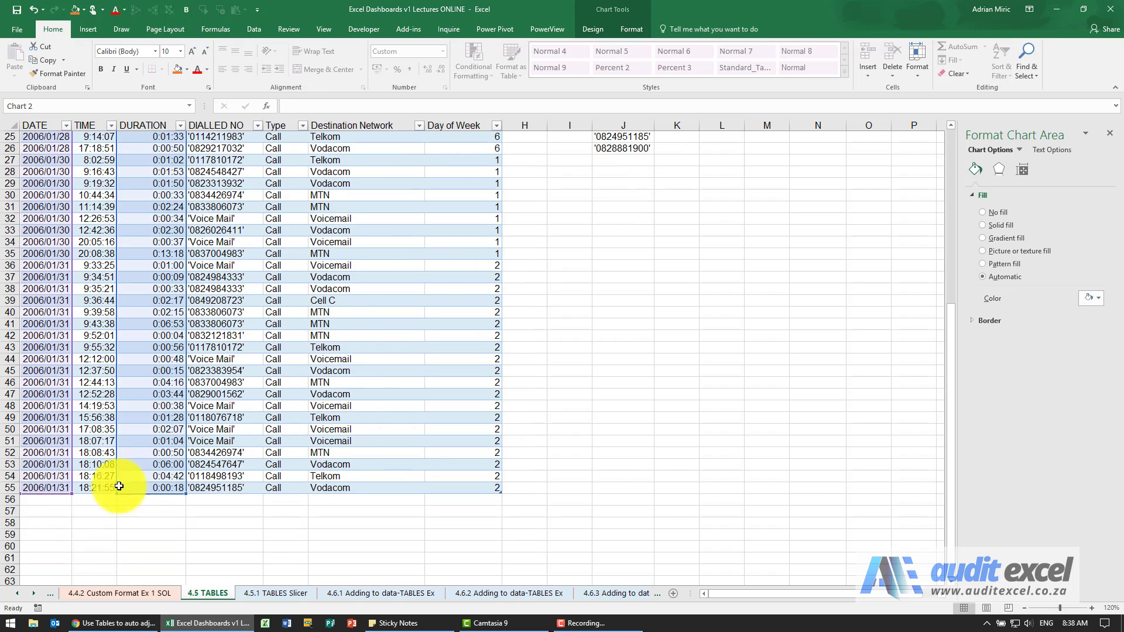
scroll(732, 366, "up", 8)
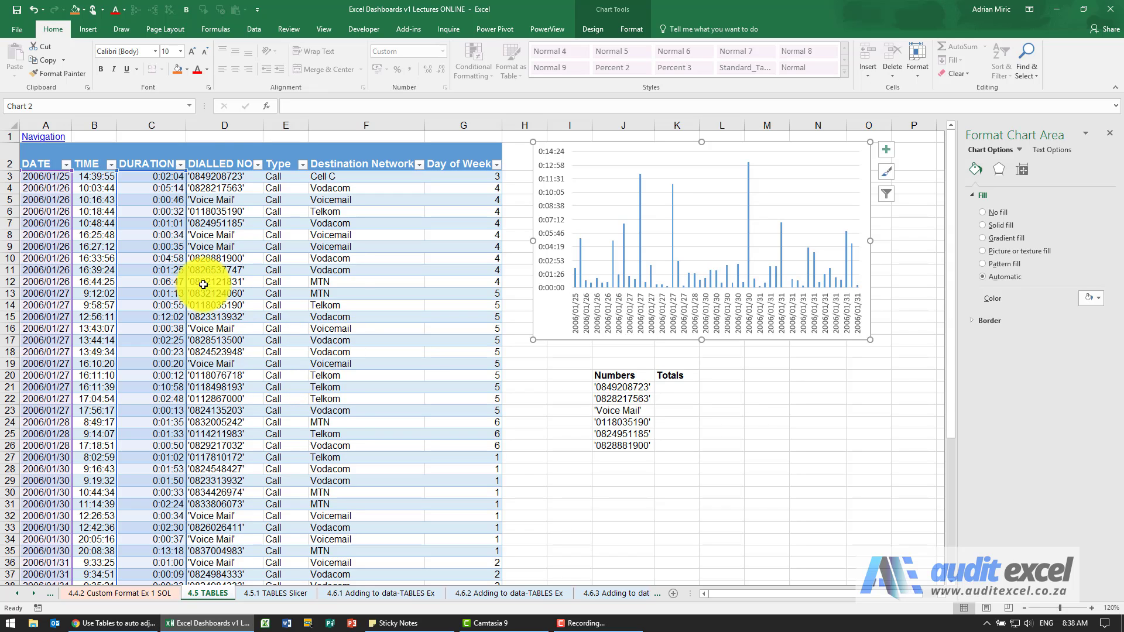
scroll(268, 283, "down", 8)
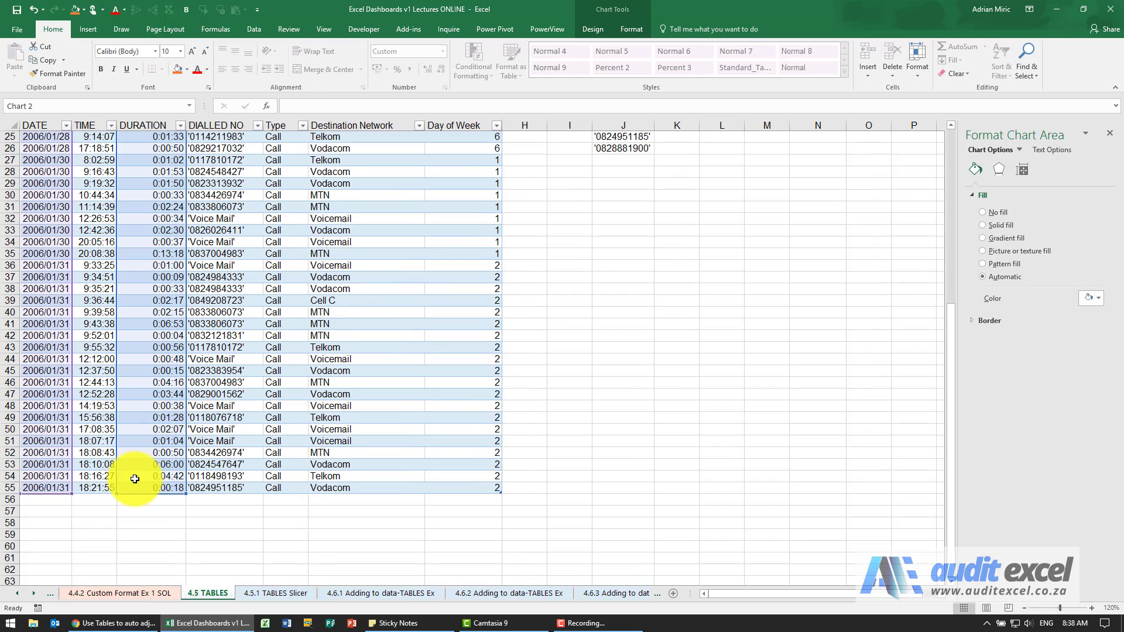
Step: Add the dates 1 feb 2007 and 2 feb 2007 in A56 and A57, directly beneath the table
left_click(52, 502)
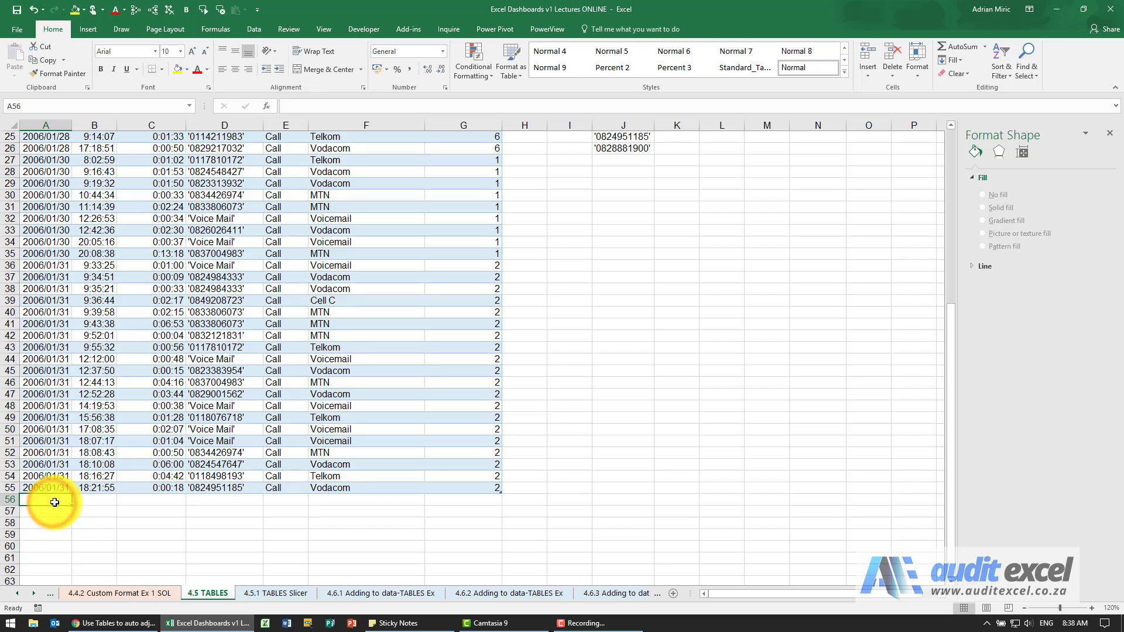
type("1 feb 2007")
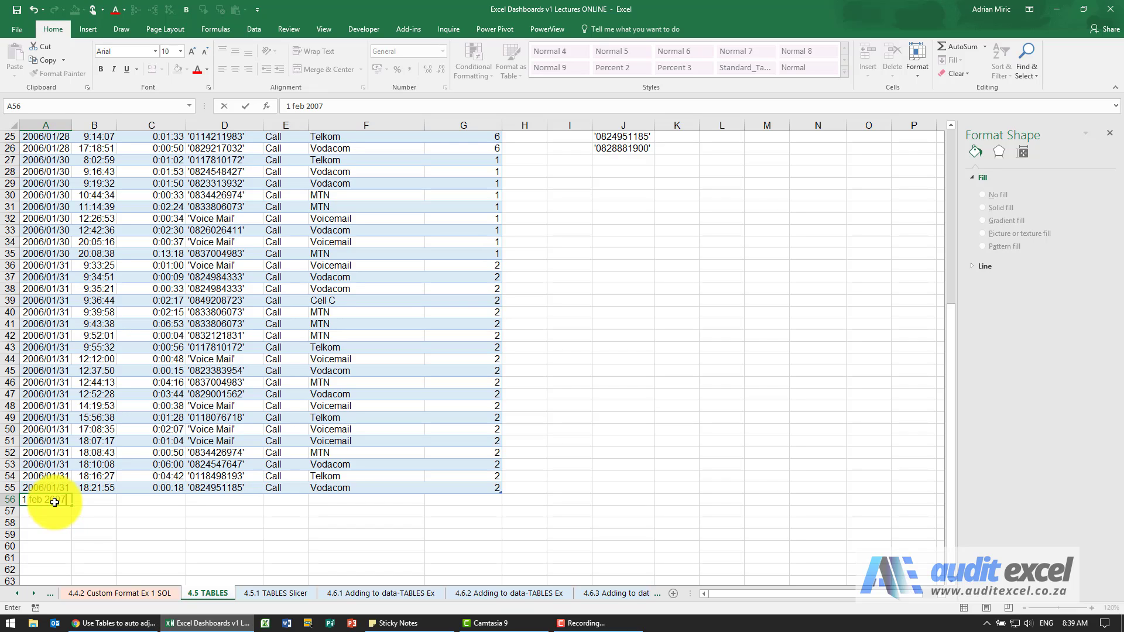
key("Return")
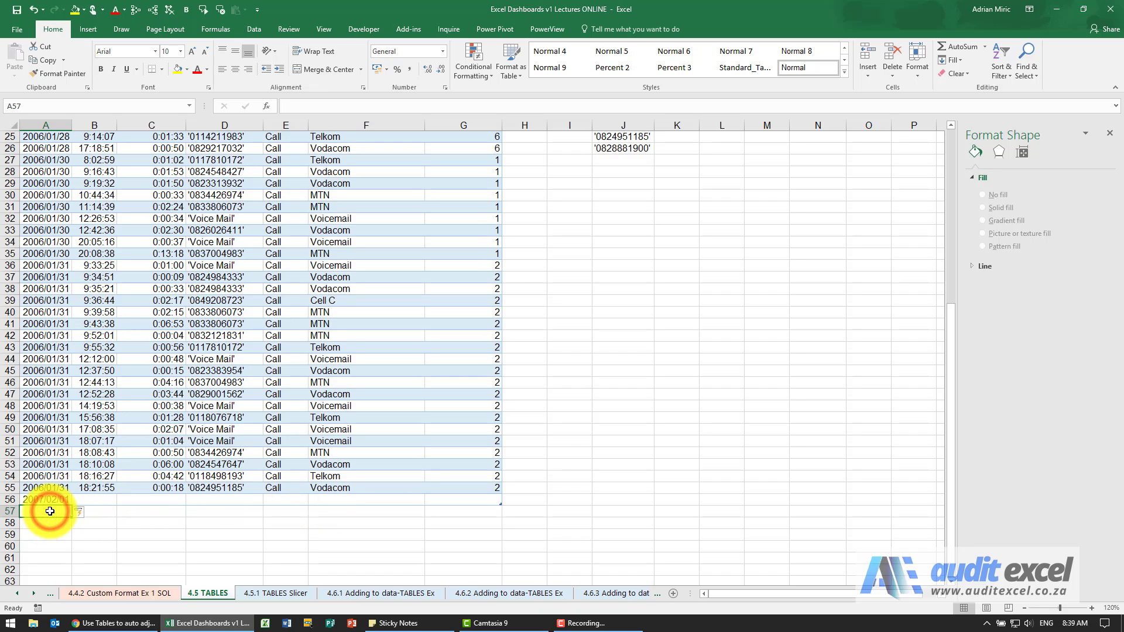
type("2")
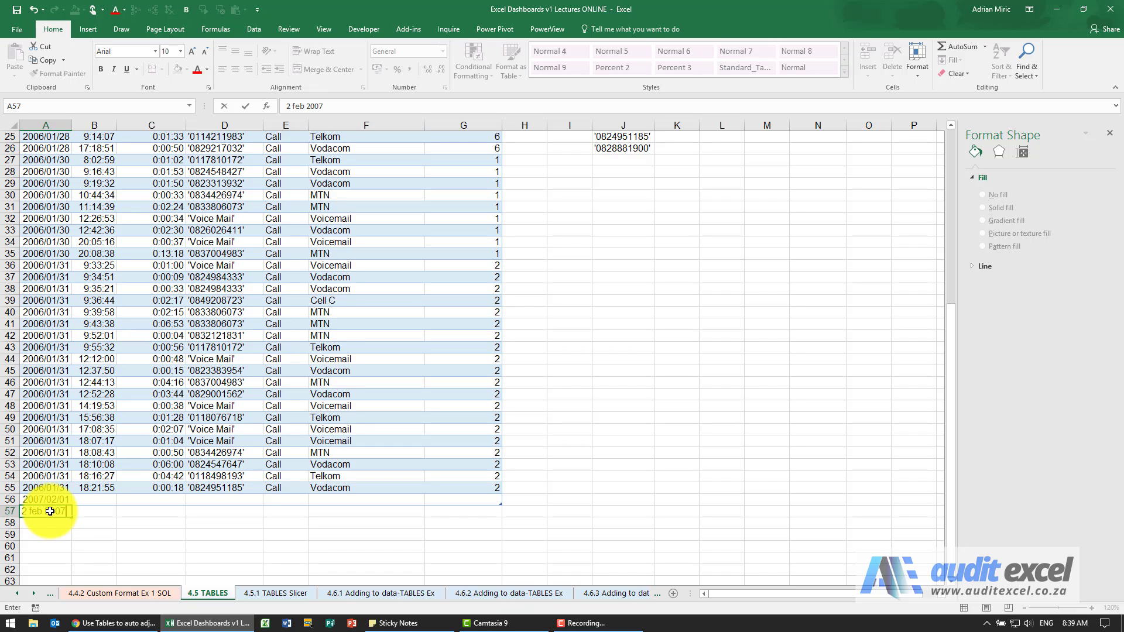
type(" feb 2007")
key("Return")
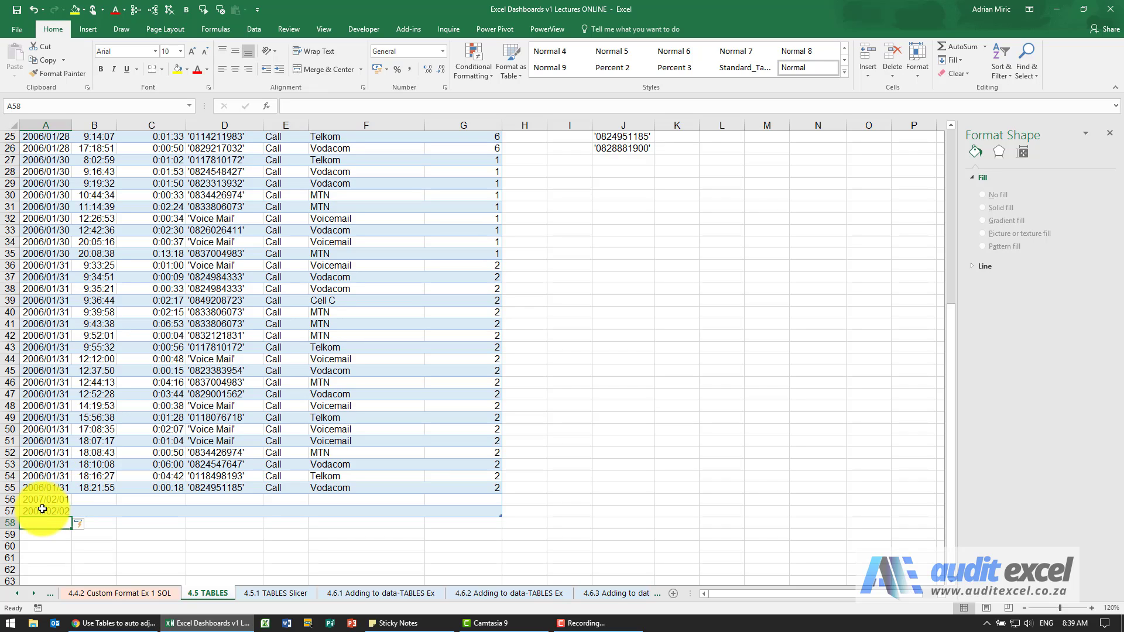
Step: Enter the durations .1 and .5 in C56 and C57 for the two new dates and check the chart
left_click(133, 498)
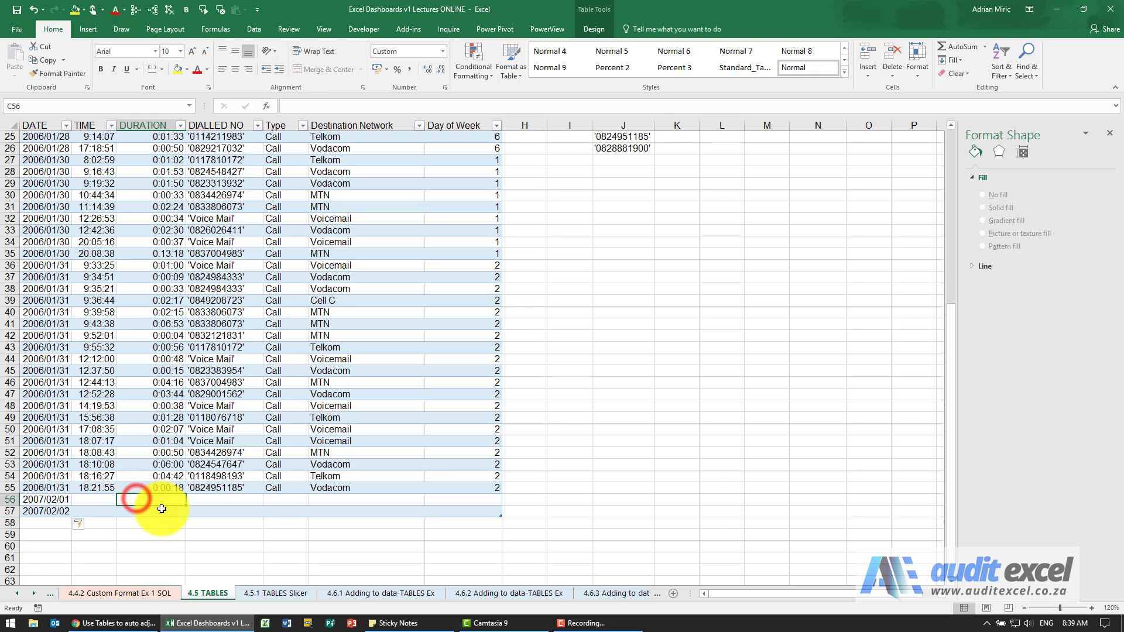
type(".1")
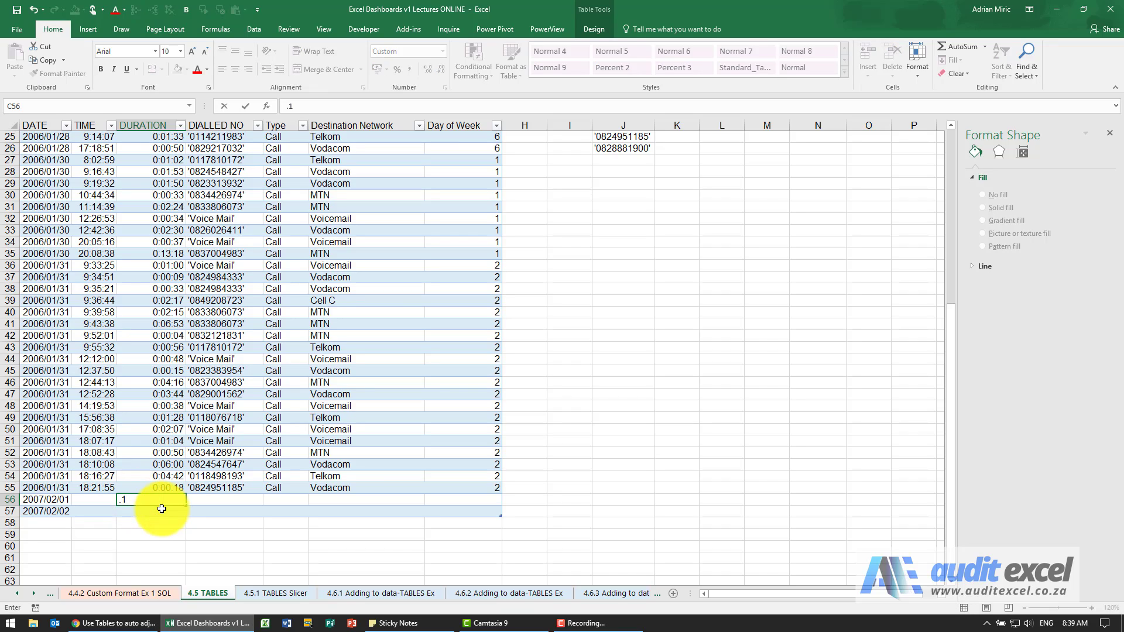
key("Return")
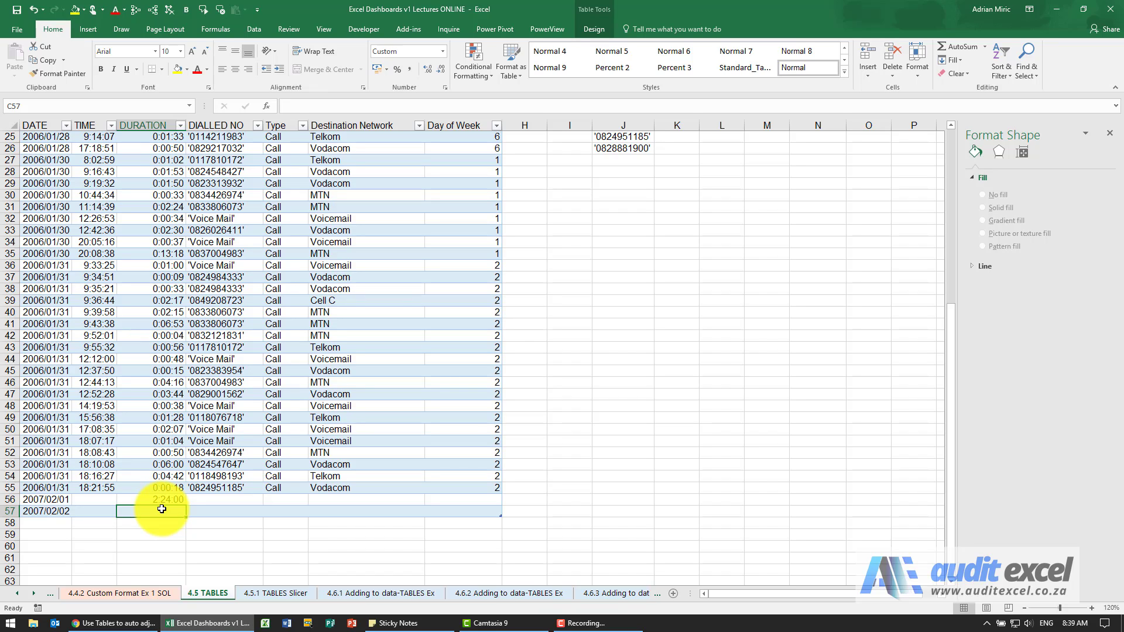
type(".5")
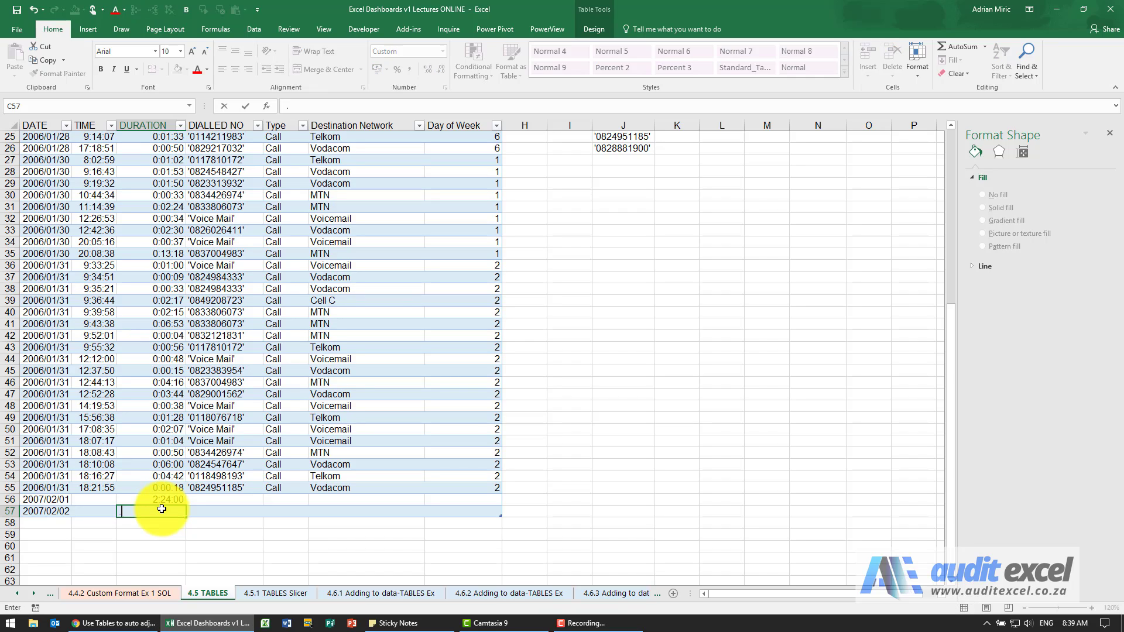
key("Return")
scroll(314, 321, "up", 8)
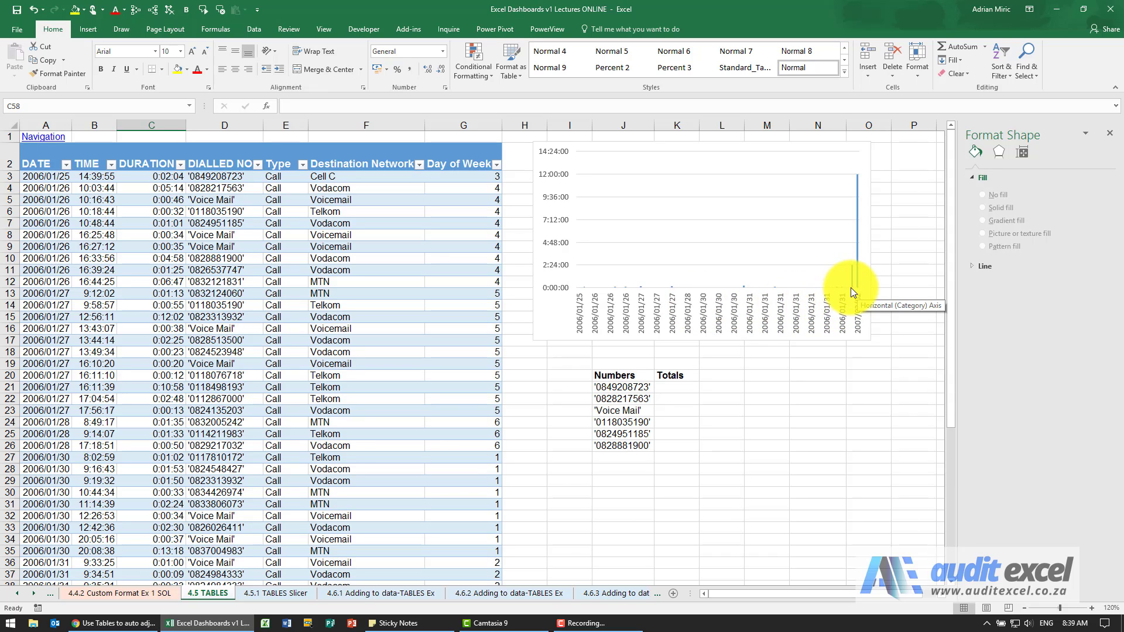
Step: Delete the two added rows 56 and 57, and check the chart and the end of the table
scroll(531, 328, "down", 10)
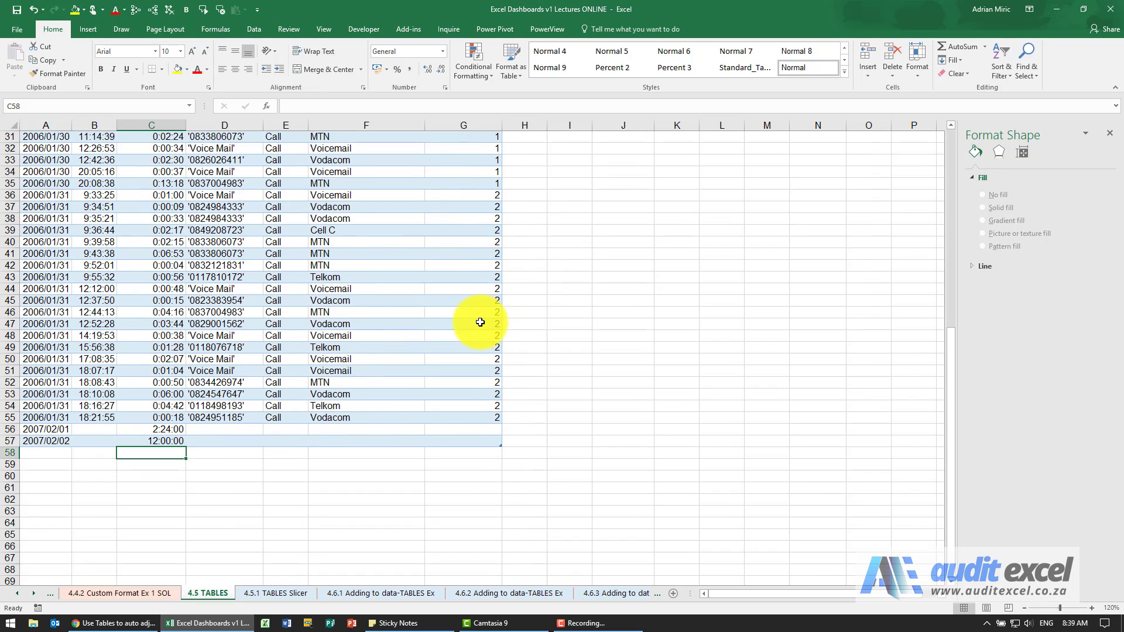
left_click_drag(7, 429, 15, 441)
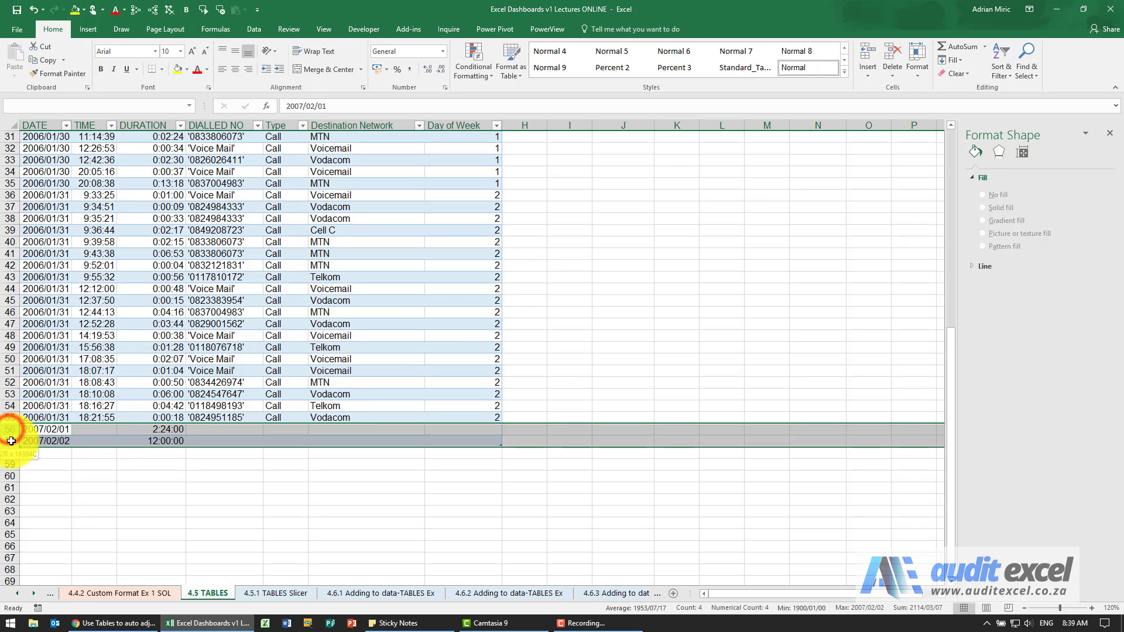
right_click(17, 442)
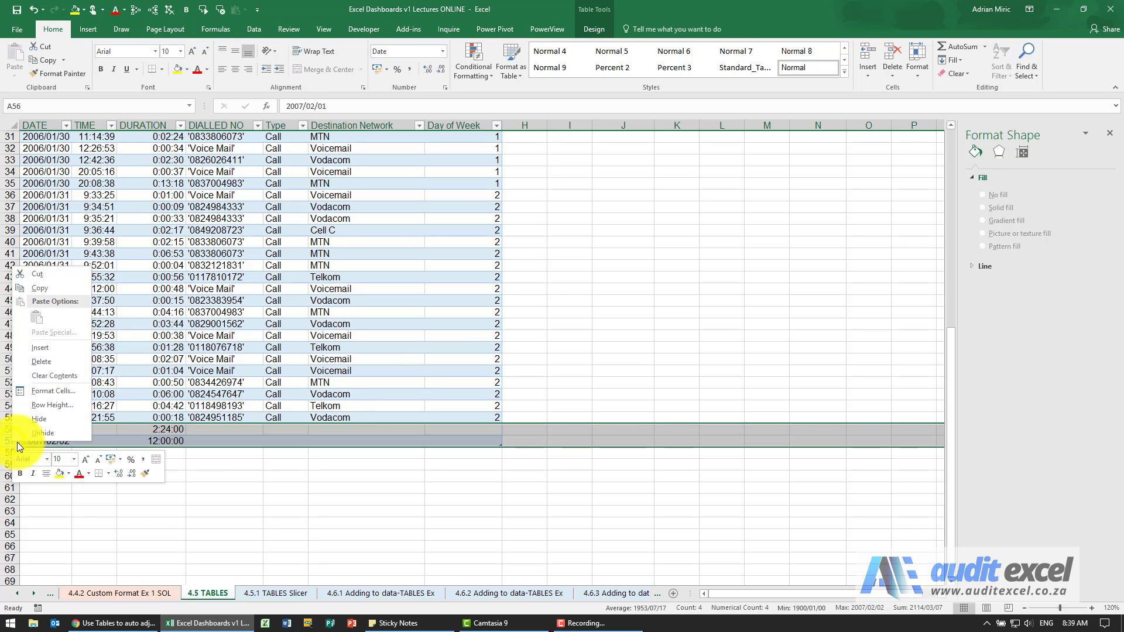
left_click(46, 368)
scroll(629, 346, "up", 9)
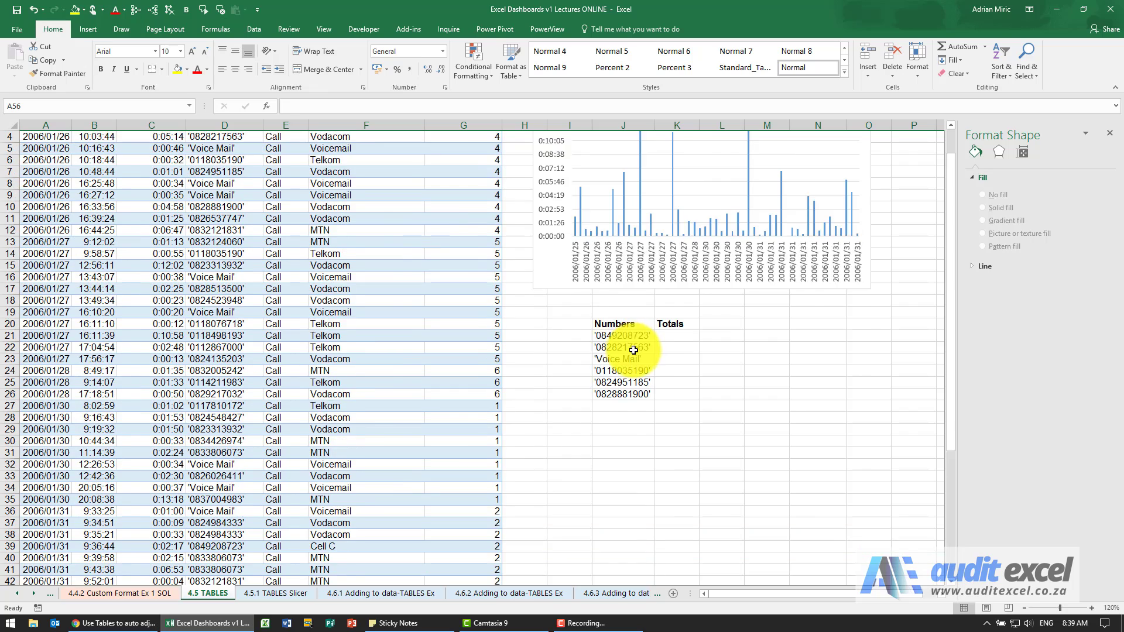
scroll(633, 350, "up", 1)
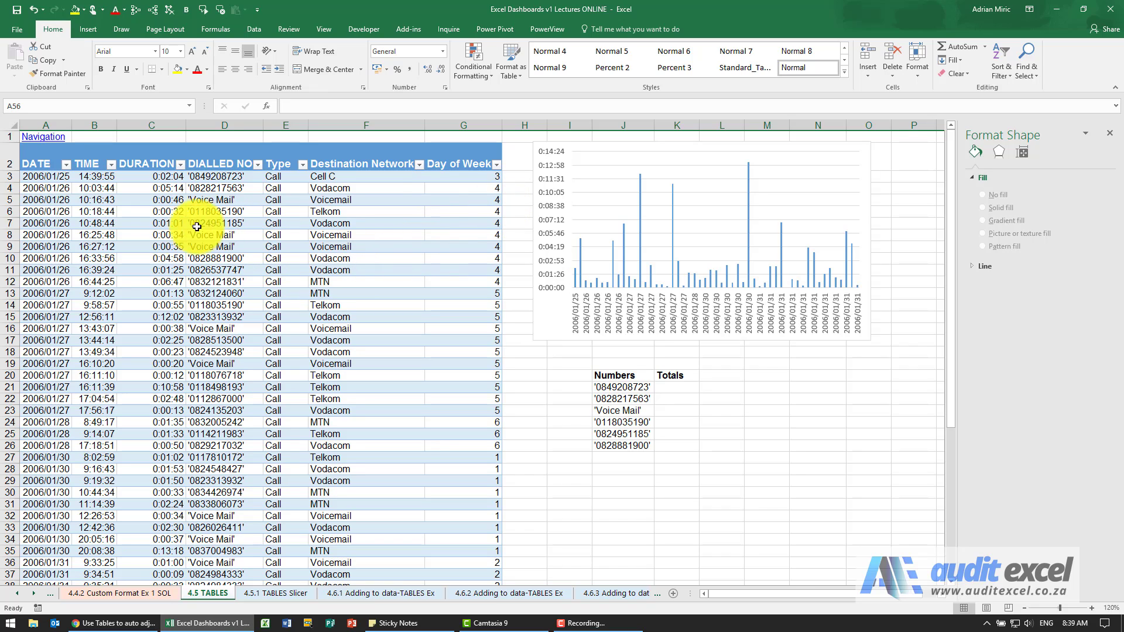
left_click(179, 282)
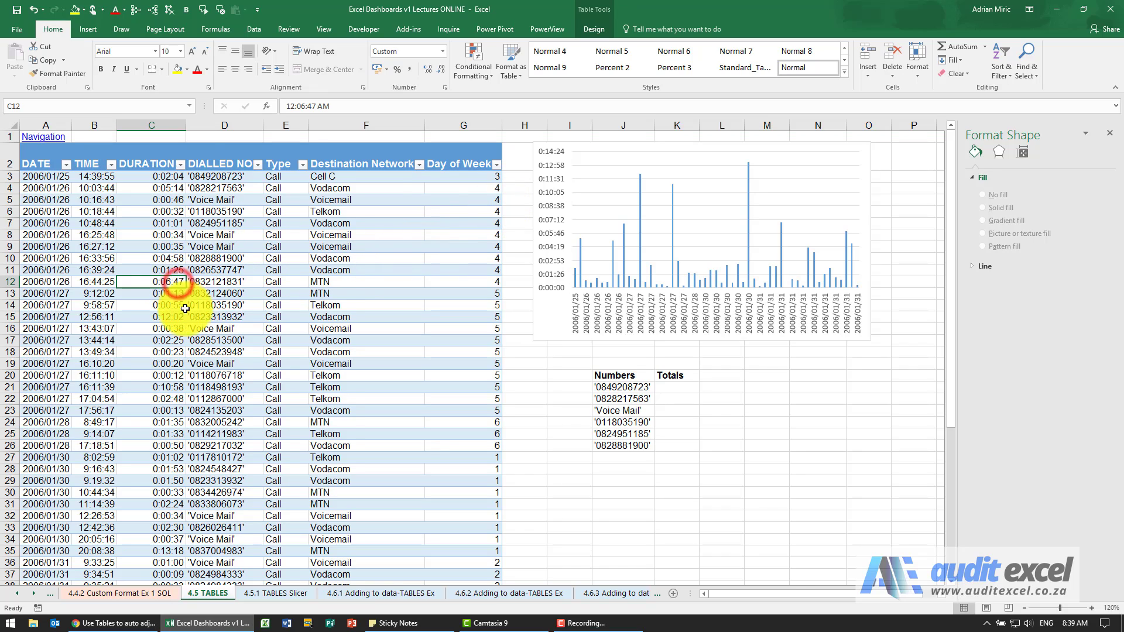
scroll(181, 333, "down", 9)
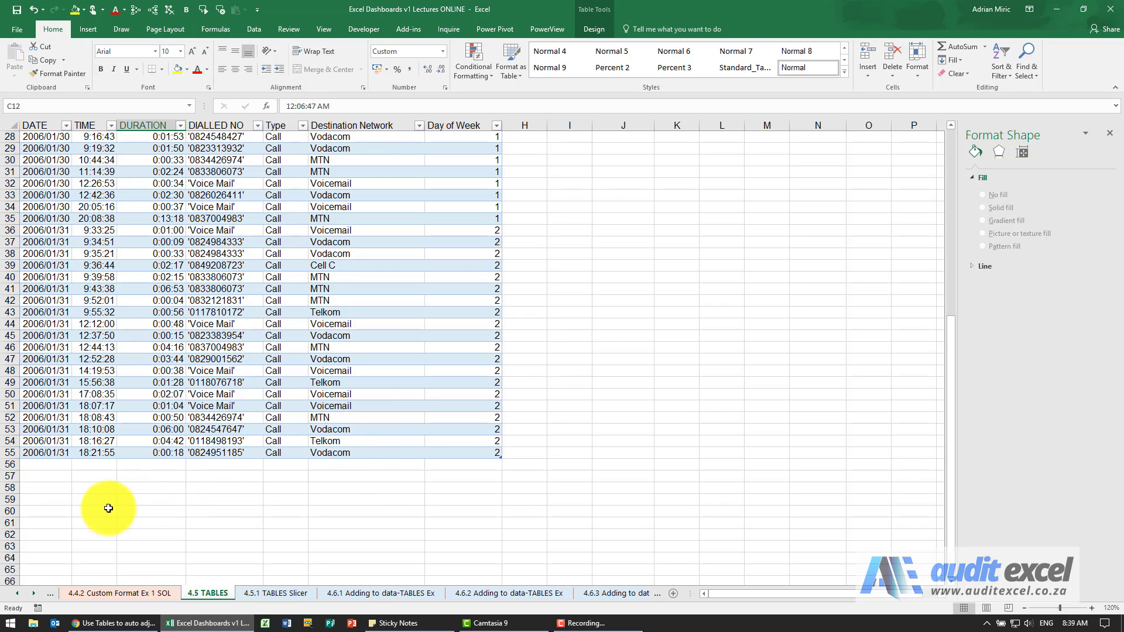
scroll(477, 335, "up", 8)
scroll(477, 334, "up", 1)
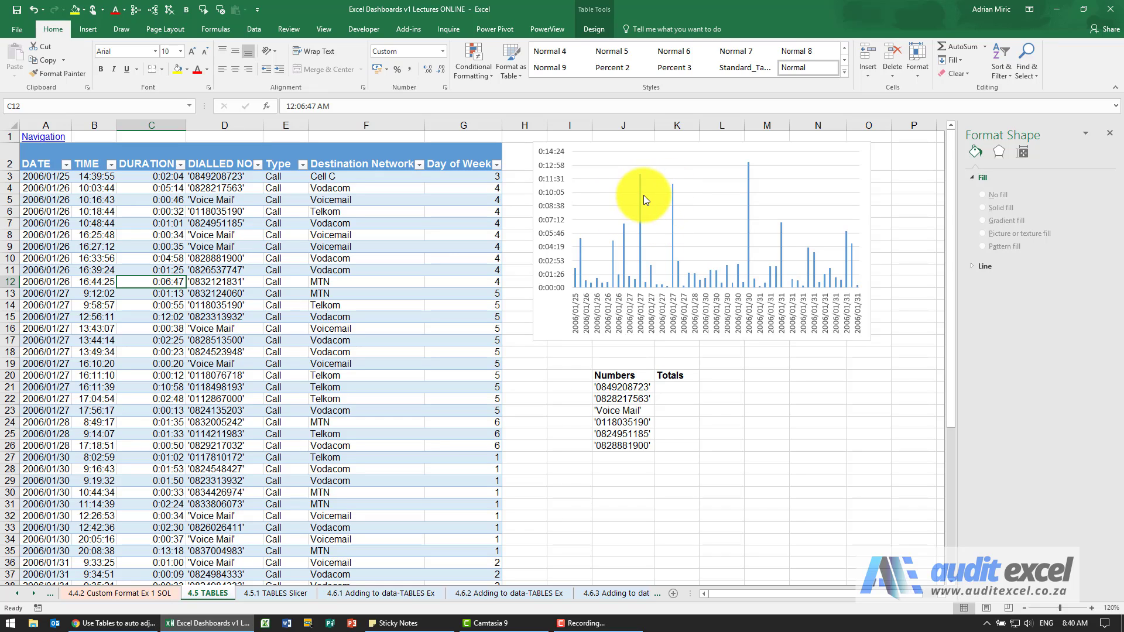
Step: Start a SUMIF function in K21, the first Totals cell, picking it from the full list of functions
left_click(684, 388)
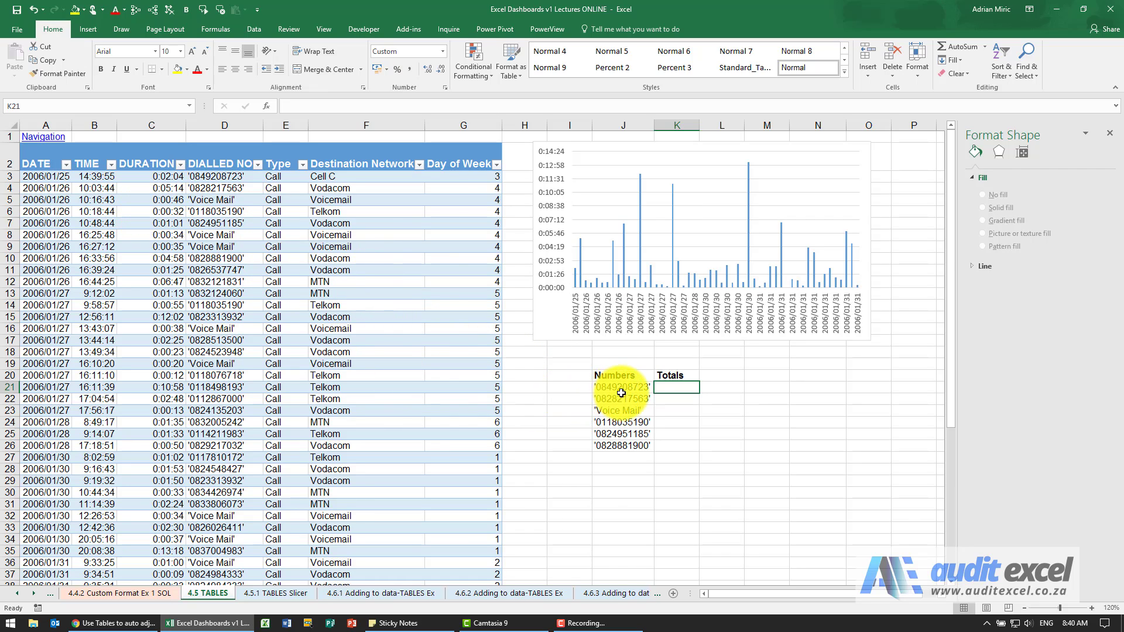
left_click(269, 104)
left_click(551, 206)
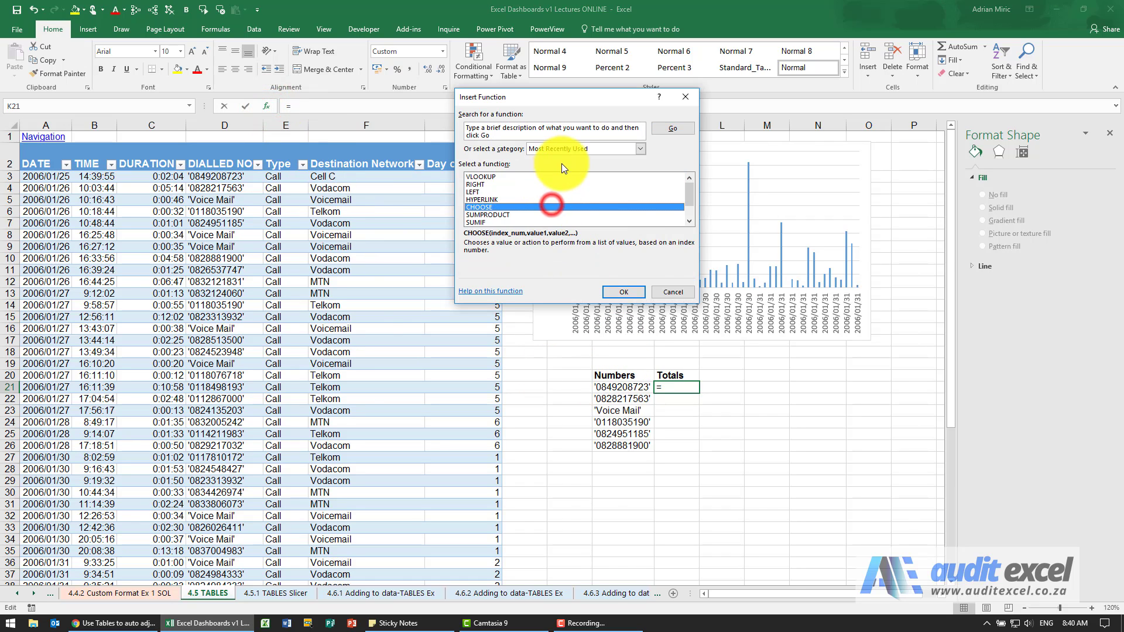
left_click(564, 152)
left_click(563, 164)
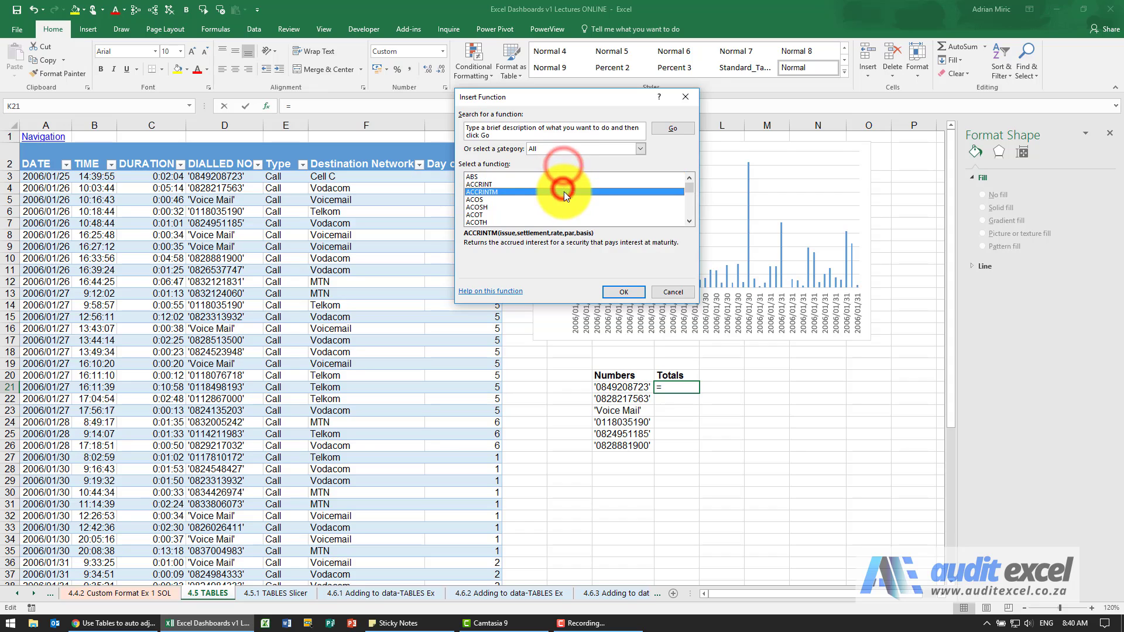
key("s")
key("u")
key("m")
key("i")
key("f")
key("Return")
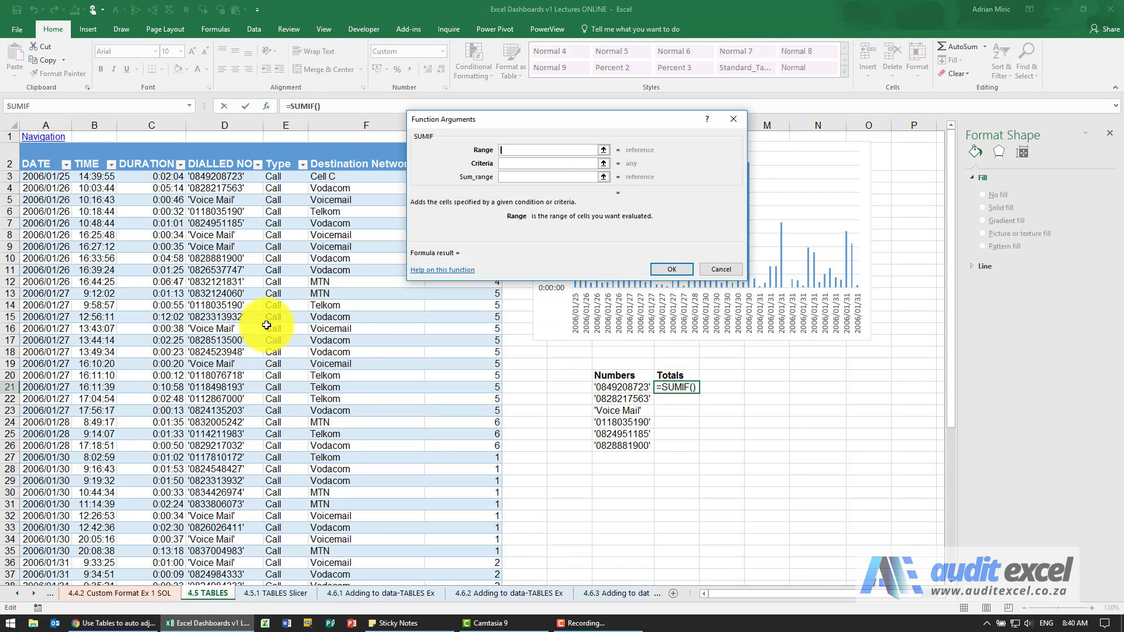
Step: Set the SUMIF range to the table's whole DIALLED NO column and the criteria to J21
left_click(218, 176)
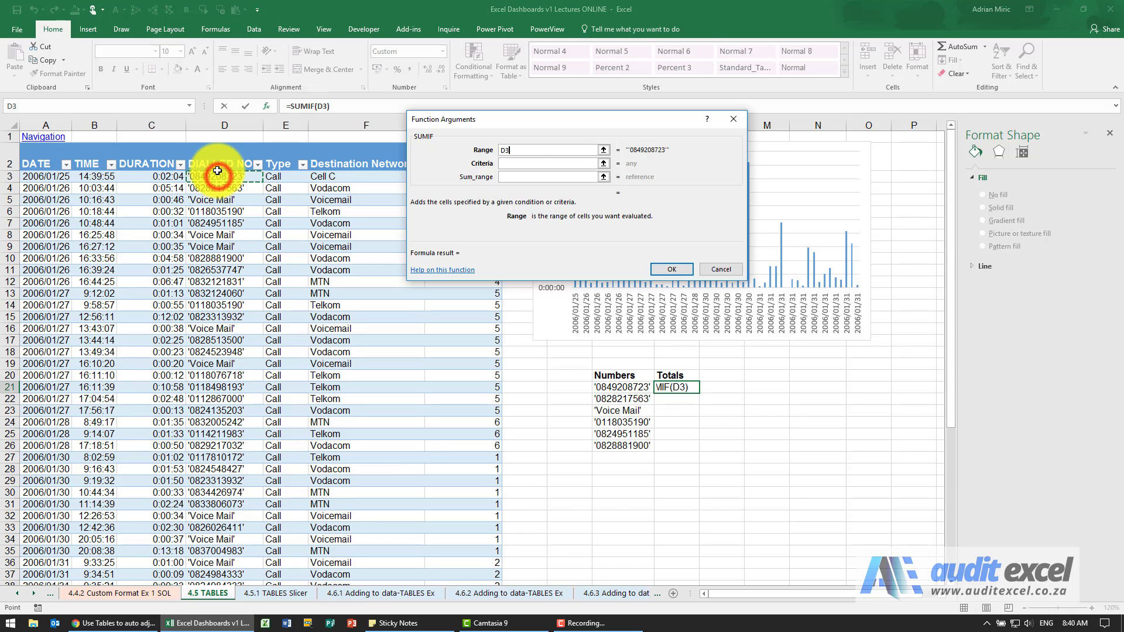
key("ctrl+shift+Down")
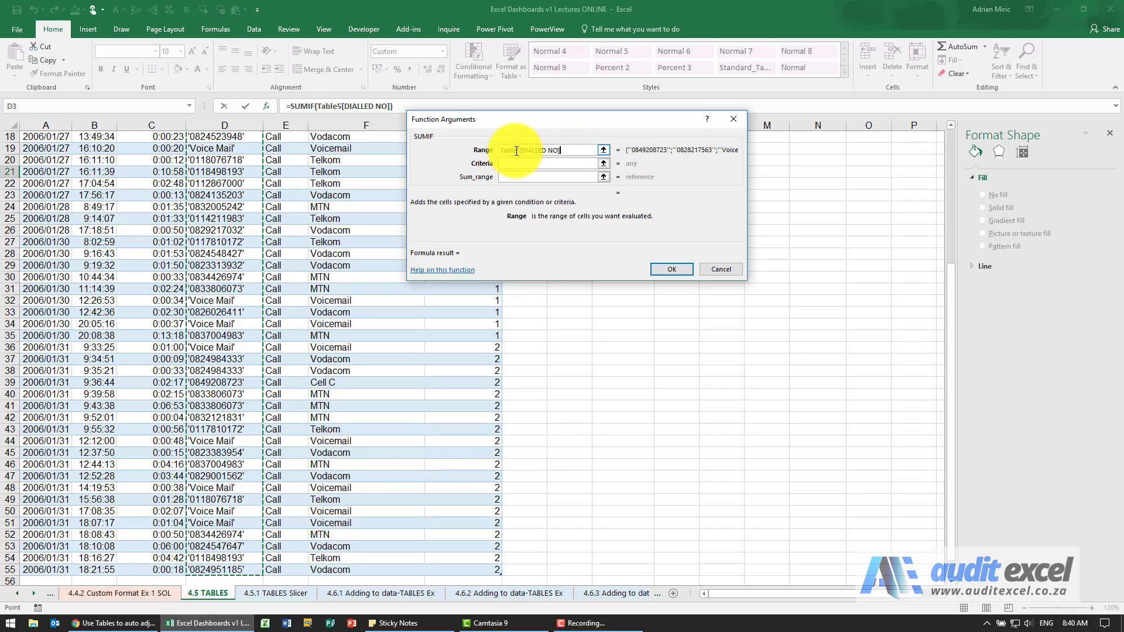
left_click(558, 163)
left_click_drag(954, 319, 974, 173)
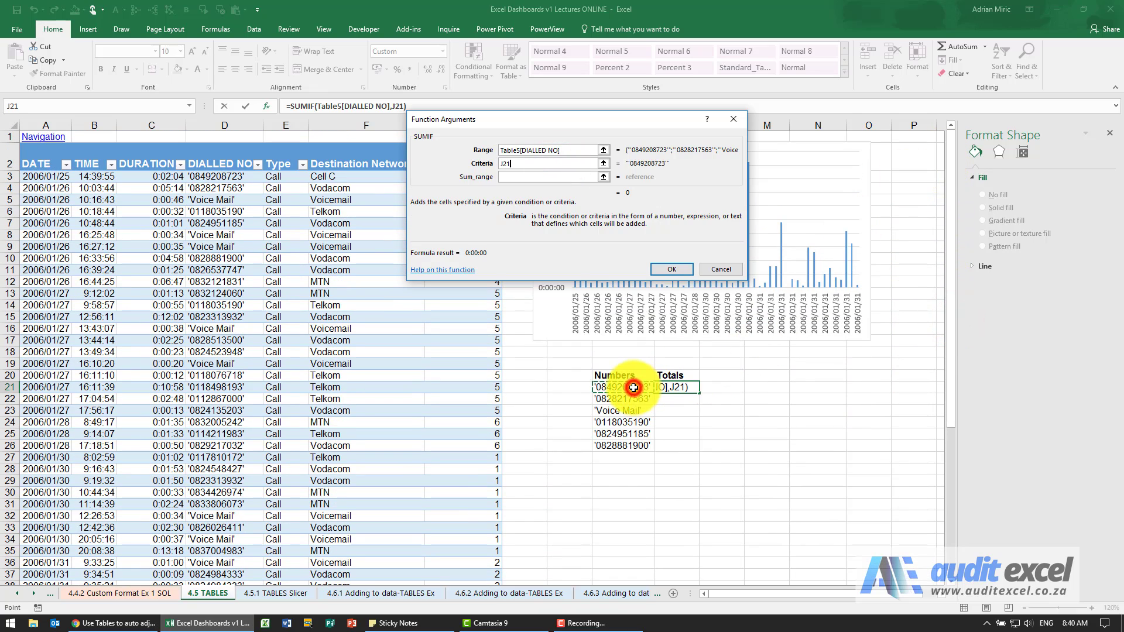
Step: Set the sum range to the table's whole DURATION column, and fill the finished formula from K21 down to K26
left_click(521, 176)
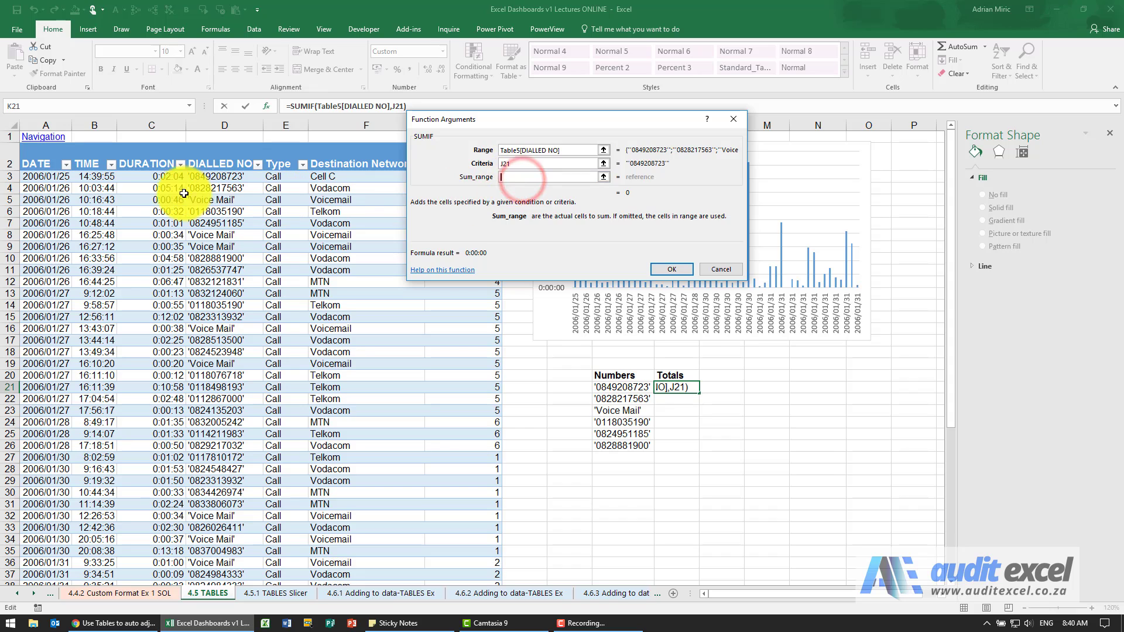
left_click(154, 176)
key("ctrl+shift+Down")
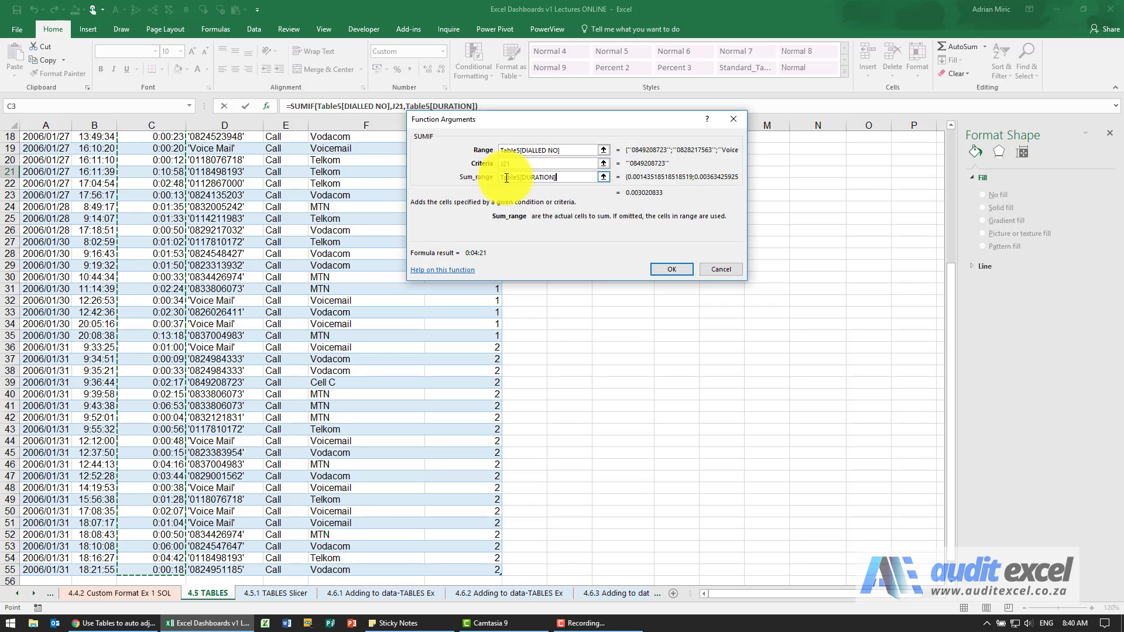
left_click(662, 269)
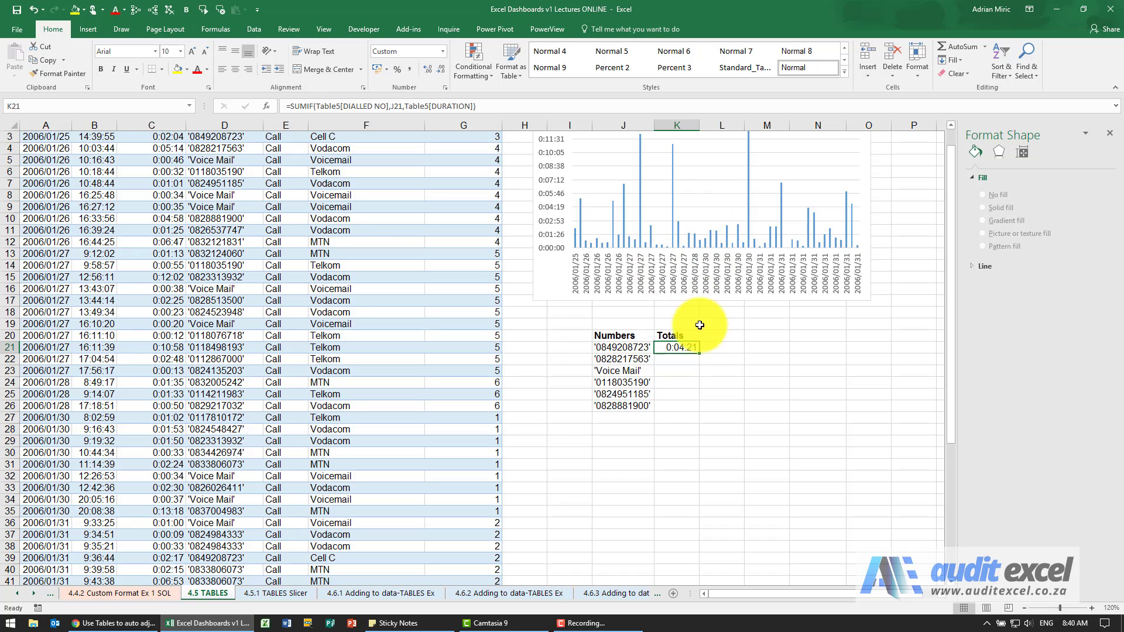
left_click_drag(698, 353, 692, 408)
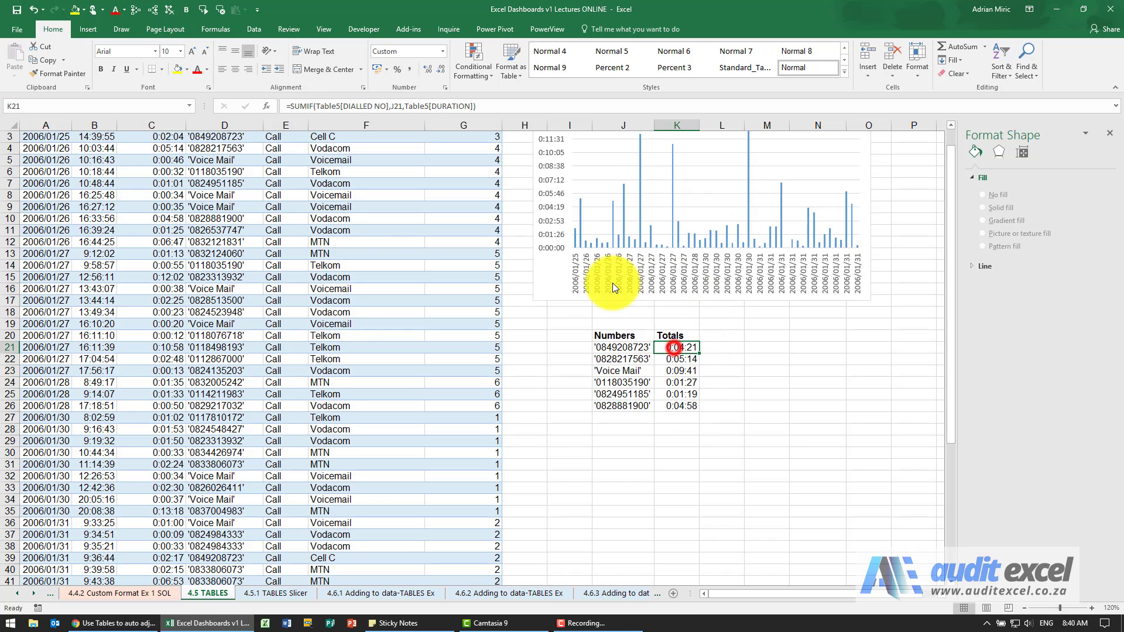
Step: Inspect the column ranges the K21 formula refers to and review the table down to its last row
left_click(509, 106)
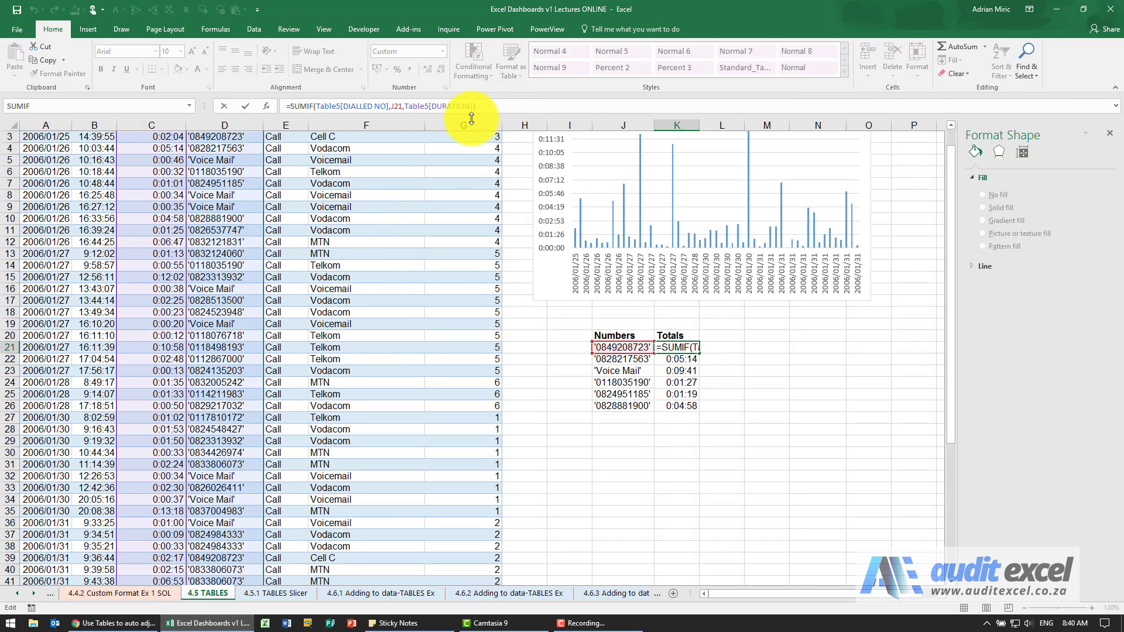
key("ctrl+Return")
scroll(432, 273, "down", 3)
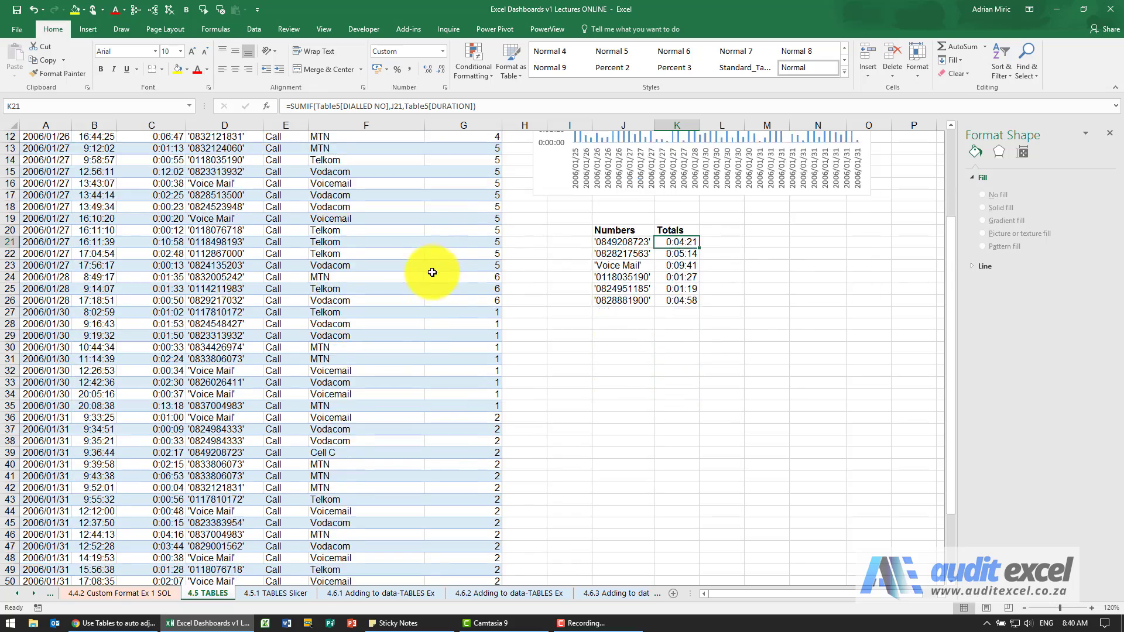
scroll(432, 272, "down", 3)
scroll(427, 269, "down", 1)
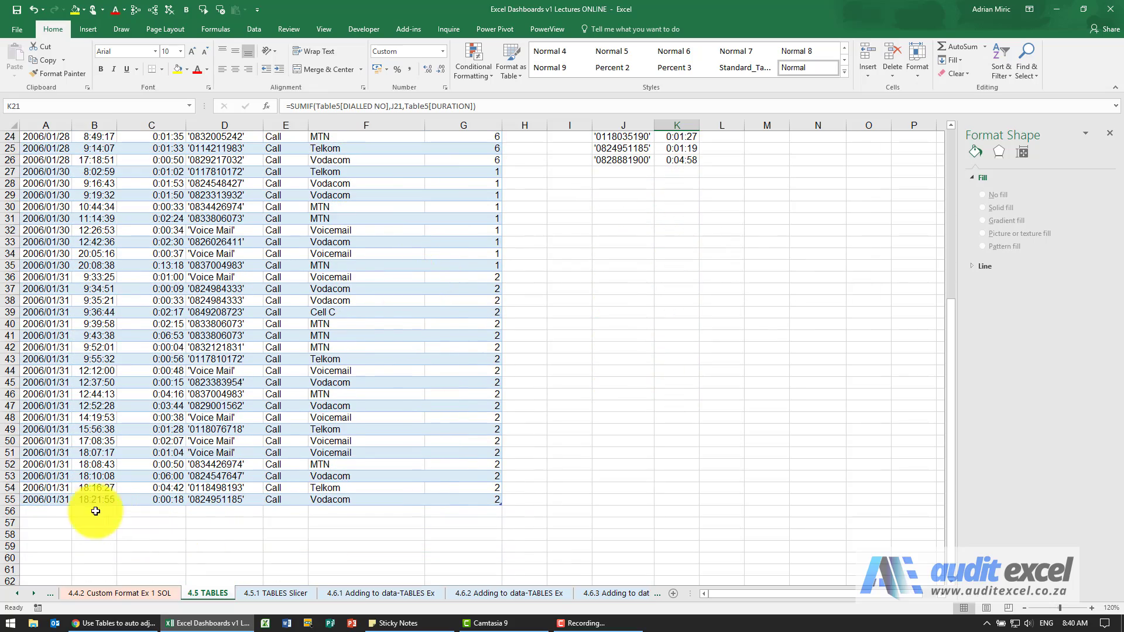
scroll(394, 333, "up", 8)
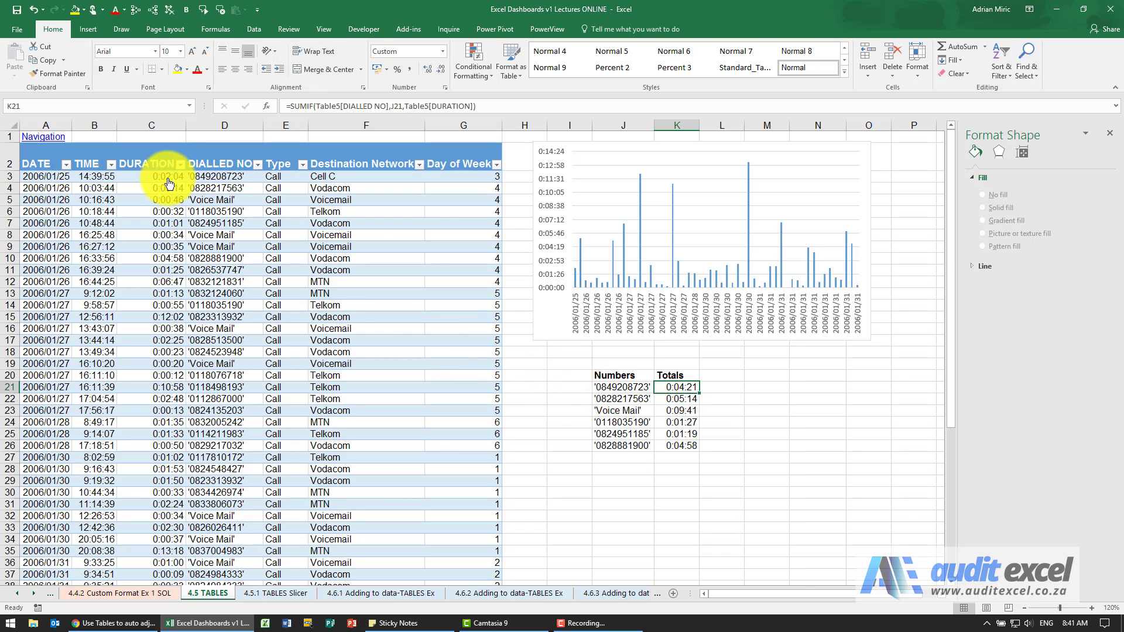
Step: Copy the durations and dialled numbers in C4:D6 to C56, directly beneath the table, and check the Totals
left_click_drag(160, 186, 197, 209)
key("ctrl+c")
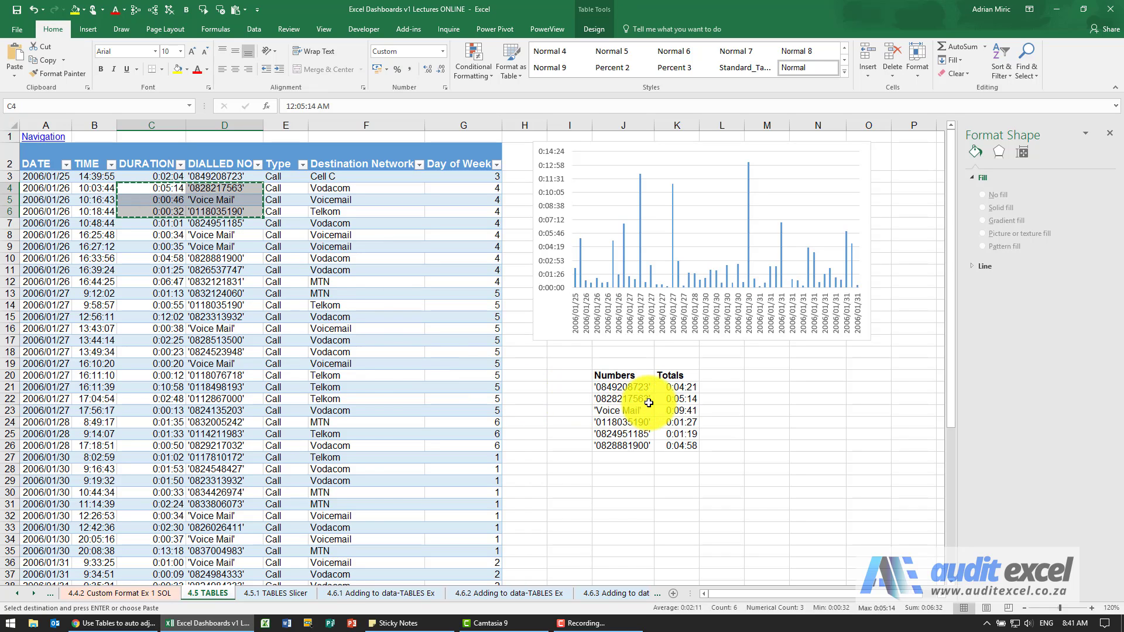
scroll(519, 397, "down", 10)
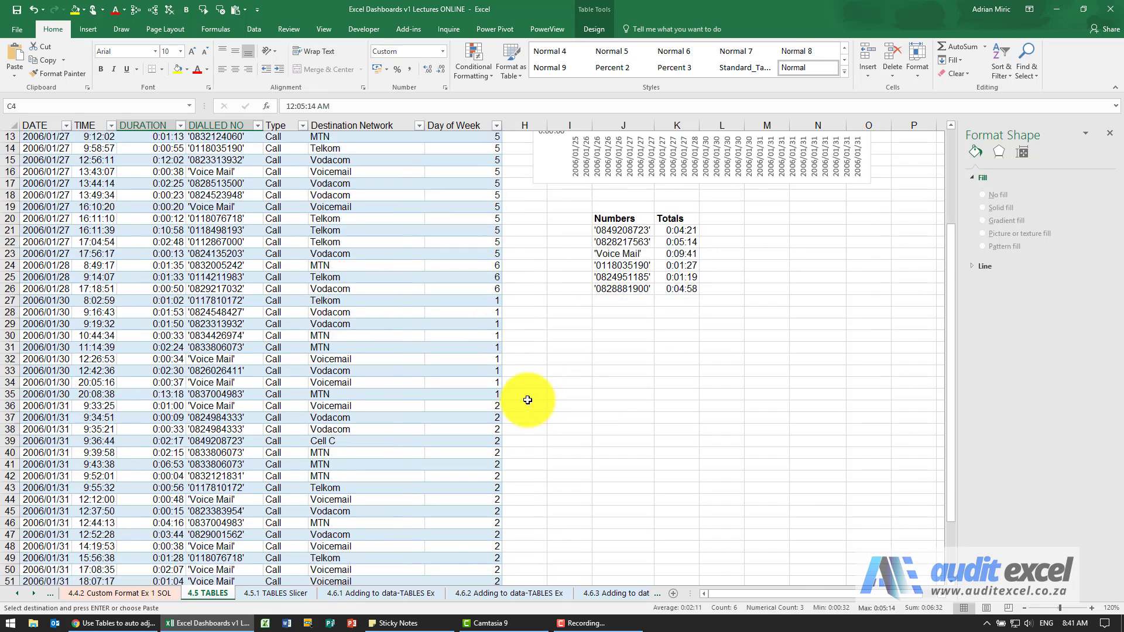
left_click(154, 434)
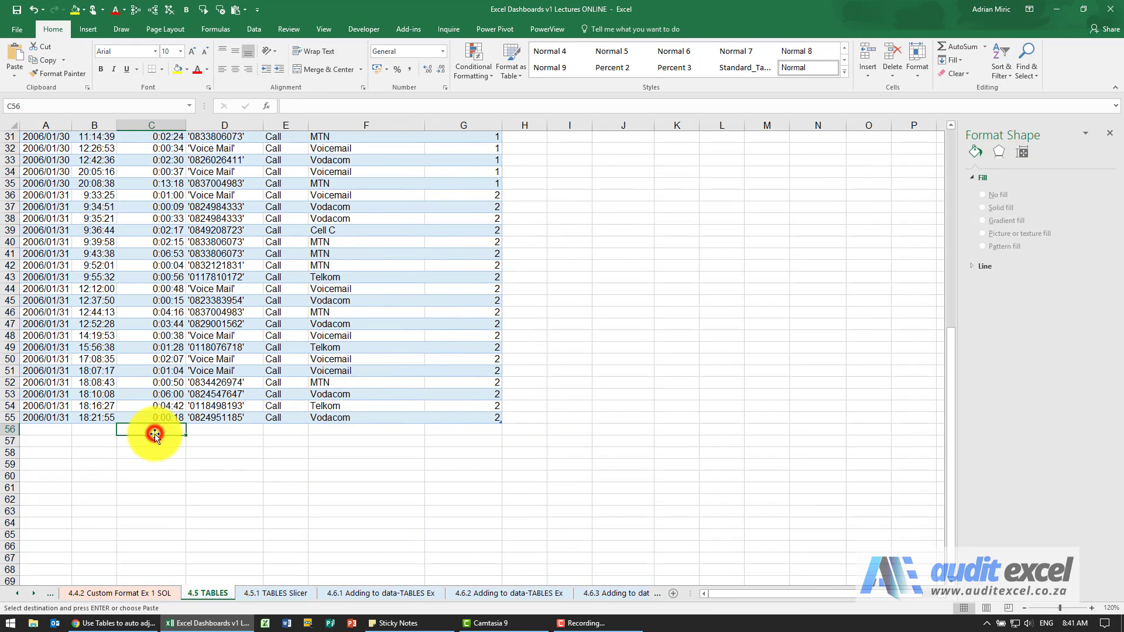
key("ctrl+v")
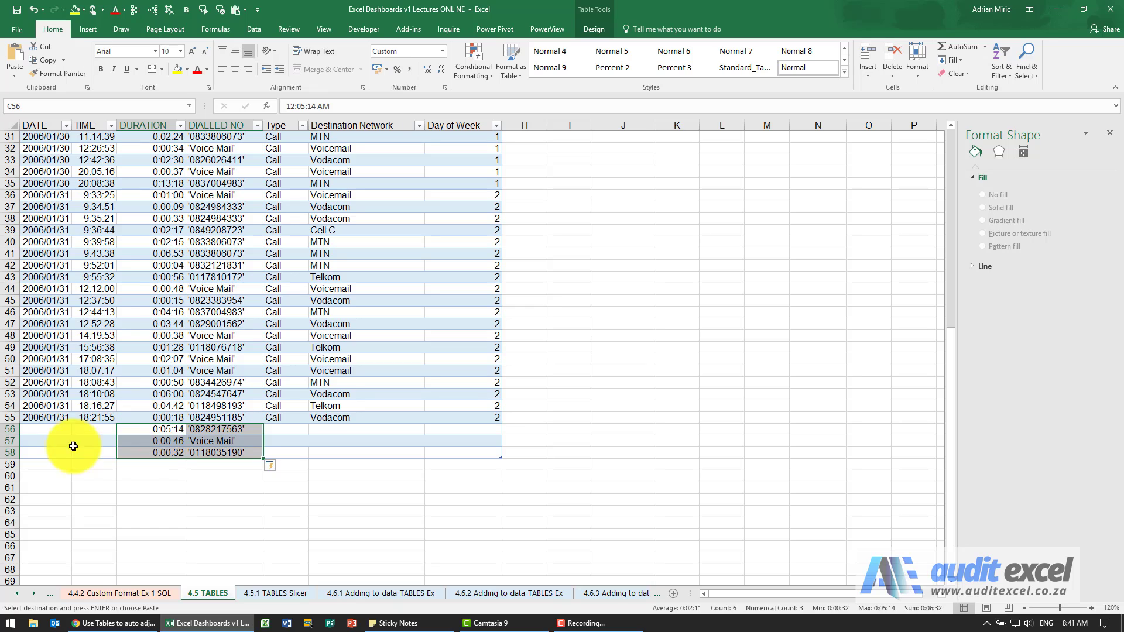
scroll(592, 371, "up", 8)
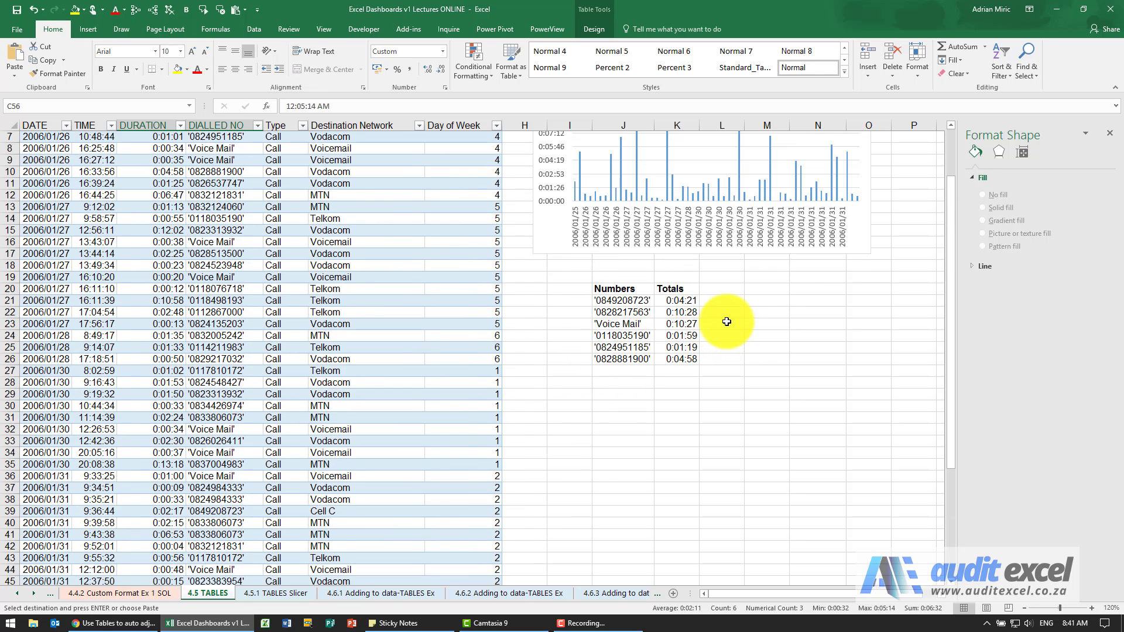
Step: Examine whether the ranges referenced by the K21 formula reach the newly added rows at the table's end
left_click(692, 302)
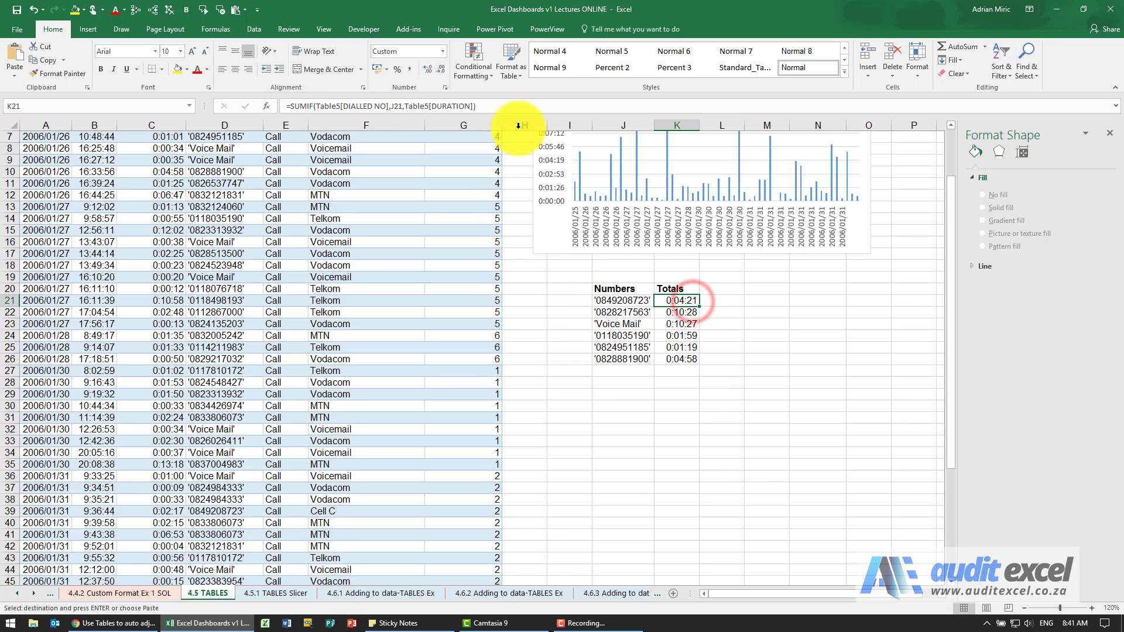
left_click(517, 105)
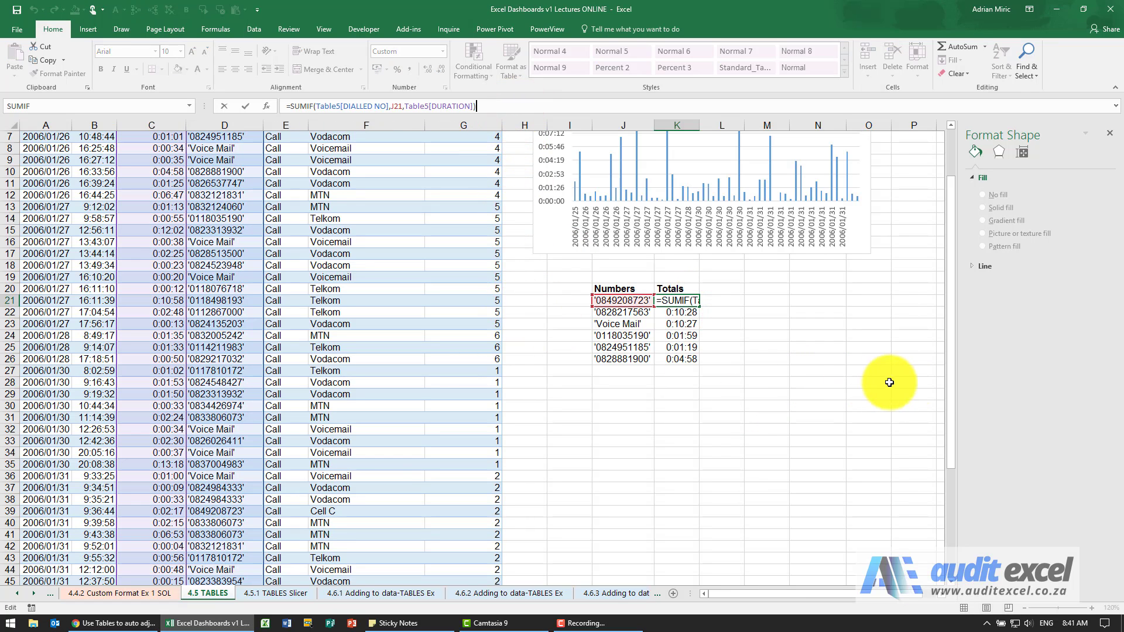
left_click_drag(948, 389, 942, 539)
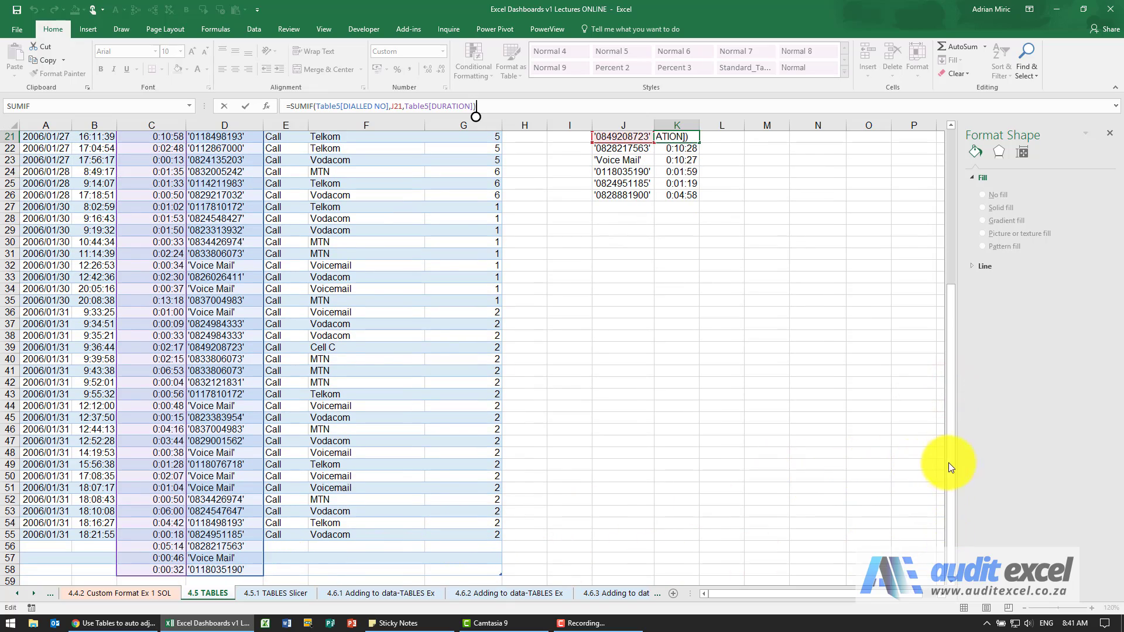
left_click_drag(948, 462, 939, 321)
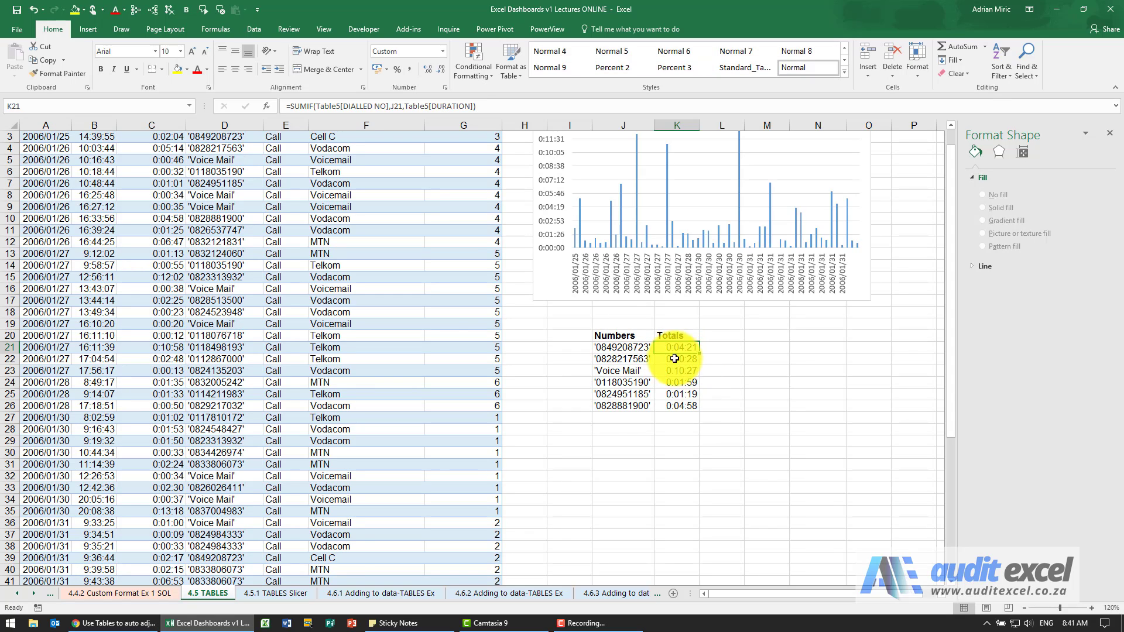
Step: Display the table design tools with cell F11 inside the table selected
scroll(418, 313, "up", 1)
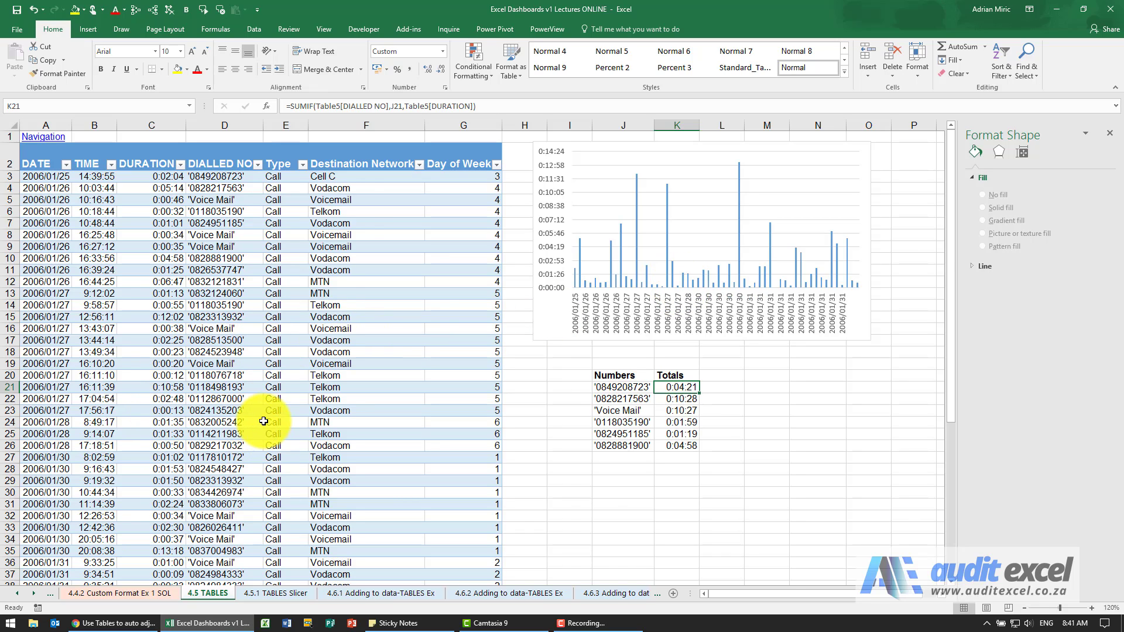
left_click(337, 270)
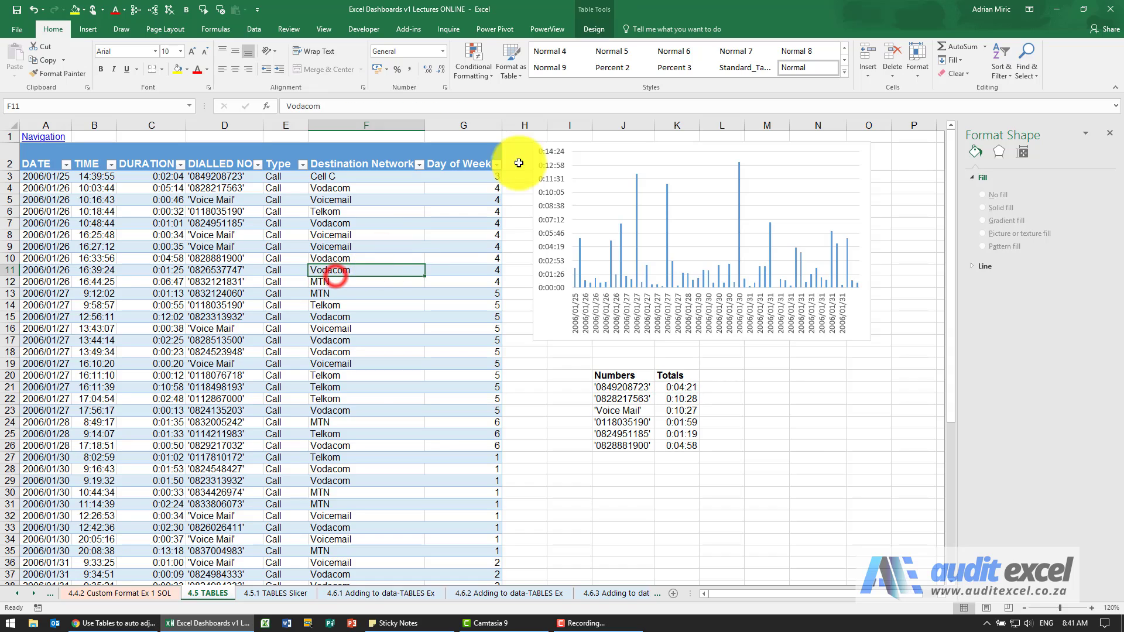
left_click(589, 34)
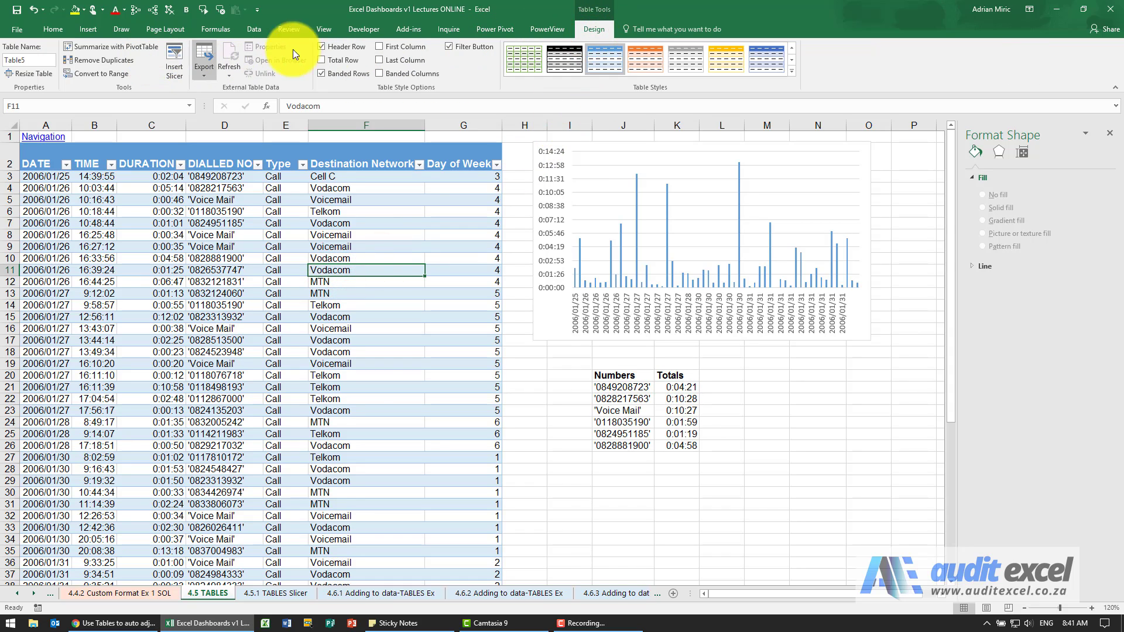